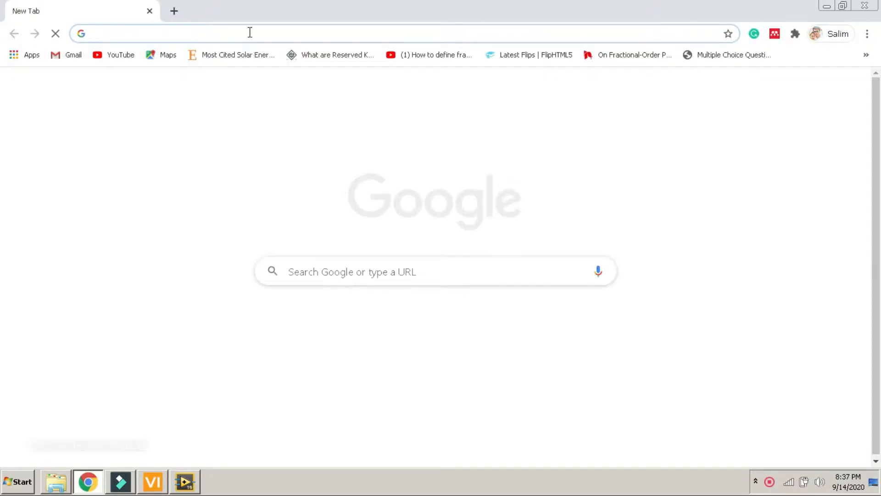
Step: Search Google for "arduino" and open the Arduino Software page from the results
{"action": "left_click", "coordinate": [249, 32]}
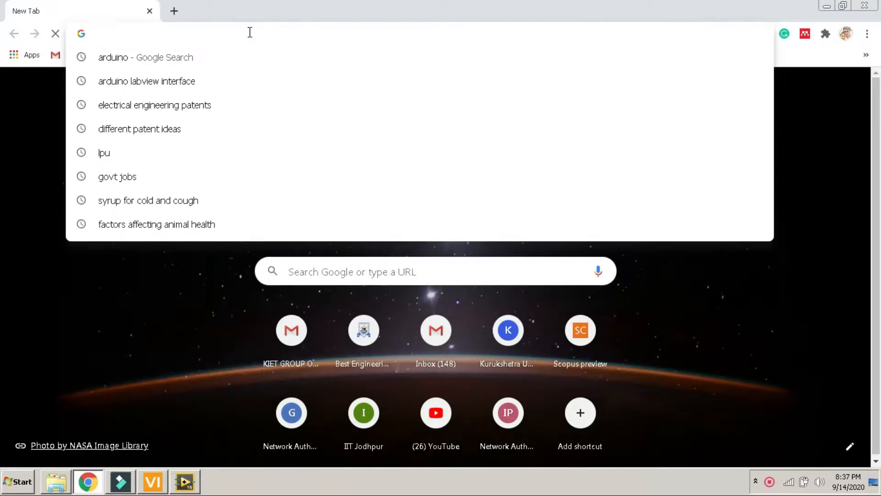
{"action": "left_click", "coordinate": [247, 58]}
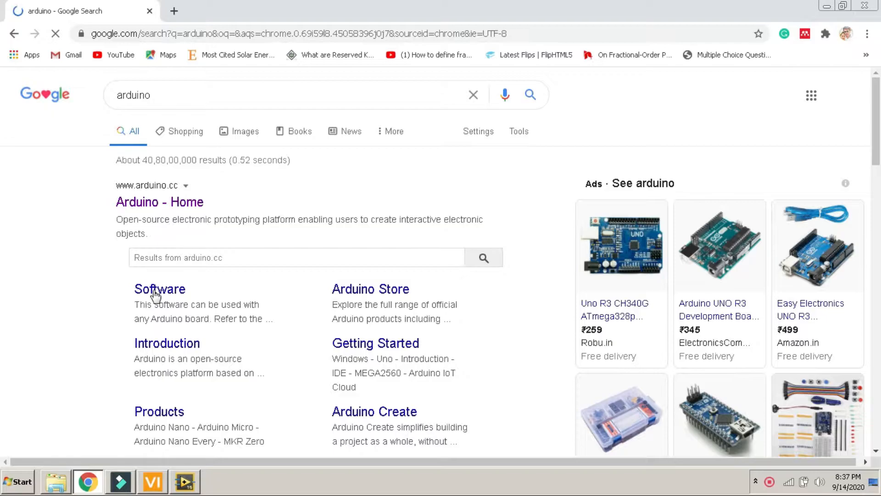
{"action": "left_click", "coordinate": [156, 296]}
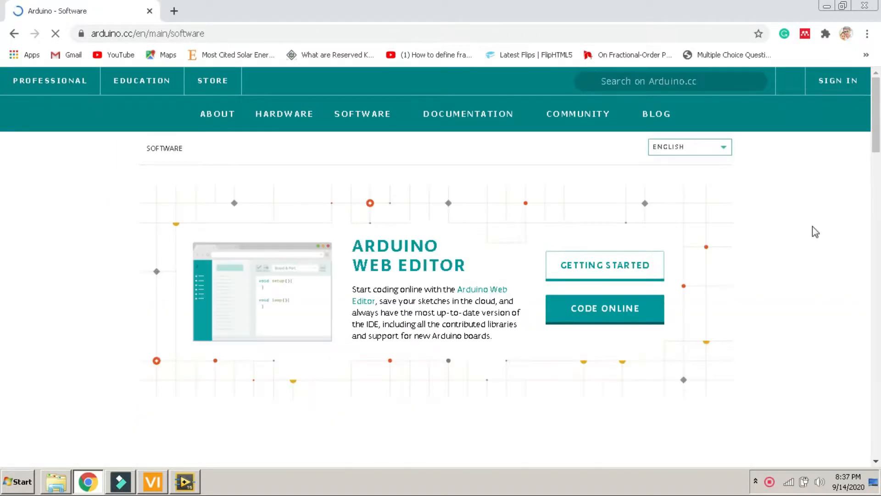
Step: Choose the Windows installer for Arduino 1.8.13 and bring the Just Download option on the contribution page into view
{"action": "scroll", "coordinate": [2, 137], "scroll_direction": "down", "scroll_amount": 8}
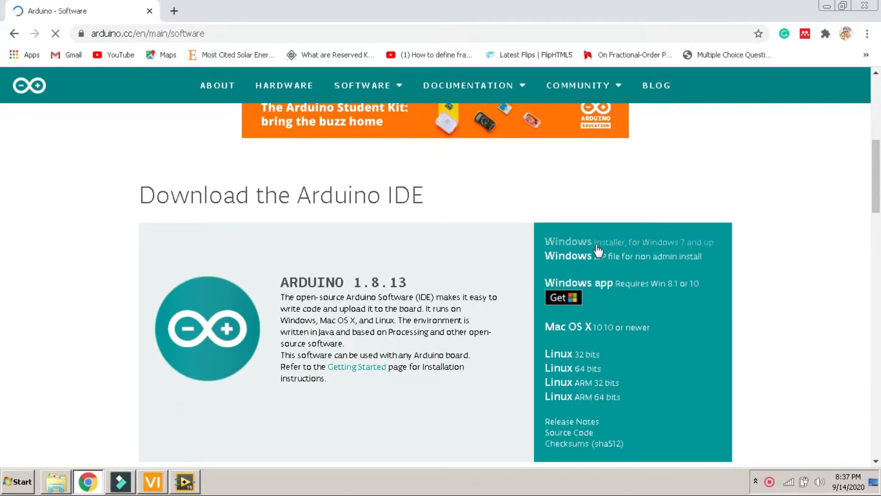
{"action": "left_click", "coordinate": [652, 248]}
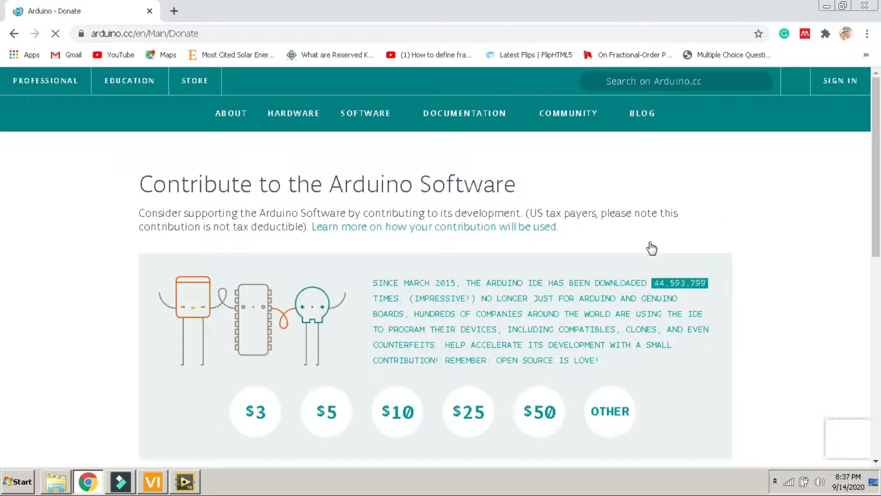
{"action": "scroll", "coordinate": [2, 280], "scroll_direction": "down", "scroll_amount": 3}
{"action": "scroll", "coordinate": [2, 281], "scroll_direction": "down", "scroll_amount": 4}
{"action": "scroll", "coordinate": [2, 281], "scroll_direction": "up", "scroll_amount": 5}
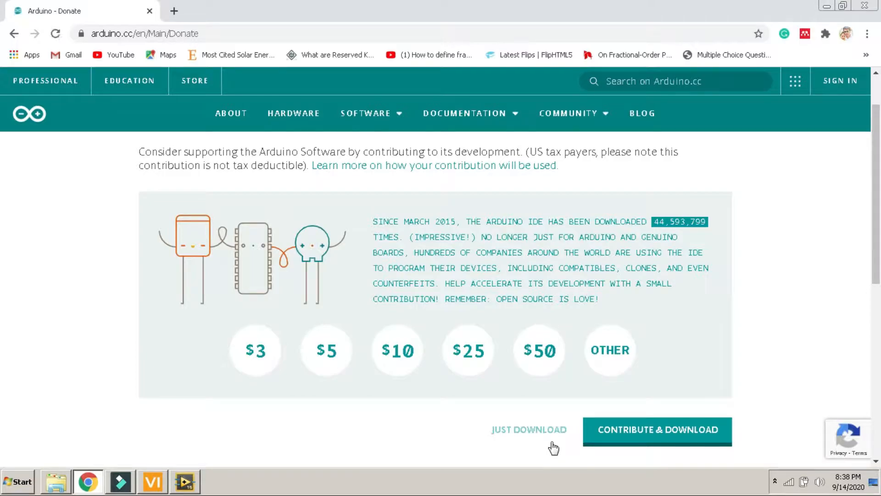
Step: Switch to Windows Explorer, review the Arduino installers in the Programs folder, and return to the Downloads folder
{"action": "left_click", "coordinate": [58, 484]}
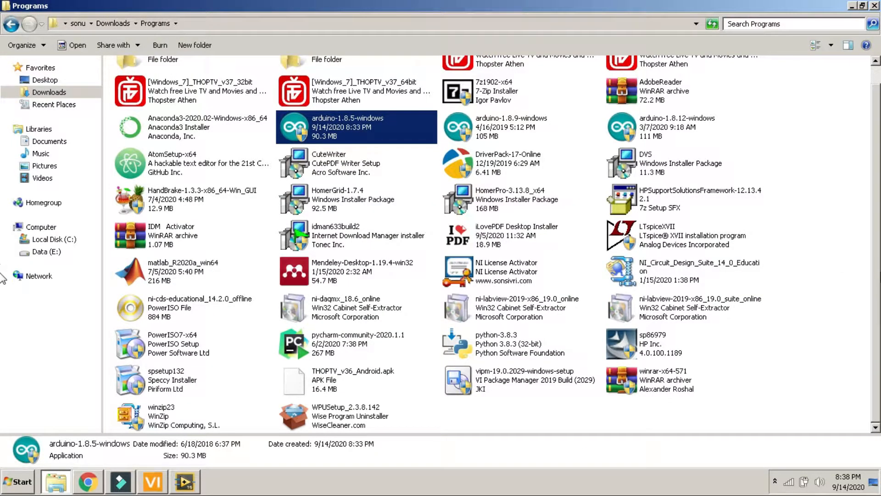
{"action": "scroll", "coordinate": [4, 248], "scroll_direction": "up", "scroll_amount": 2}
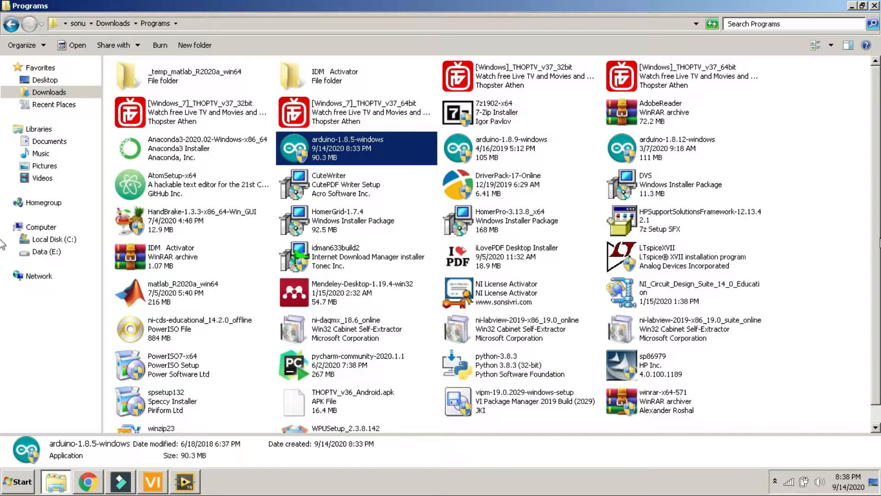
{"action": "left_click_drag", "start_coordinate": [880, 239], "coordinate": [879, 95]}
{"action": "left_click", "coordinate": [11, 23]}
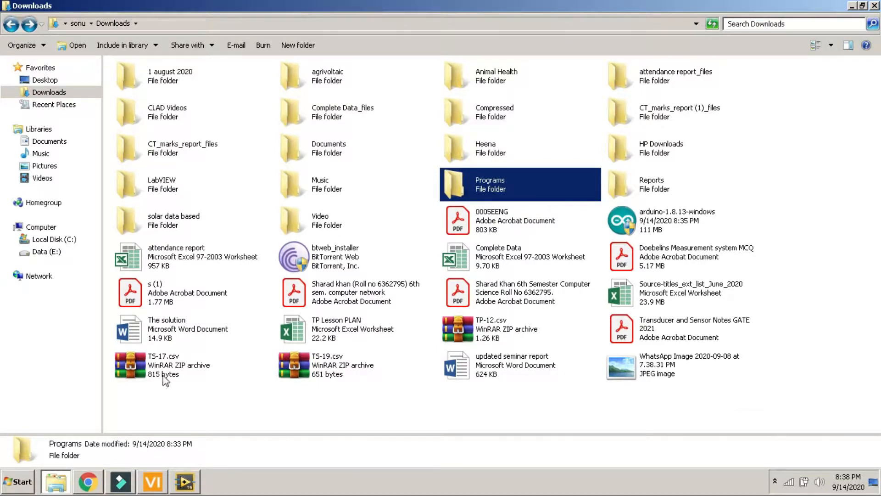
Step: Search the computer's installed programs for "arduino" and launch the Arduino IDE
{"action": "left_click", "coordinate": [20, 482]}
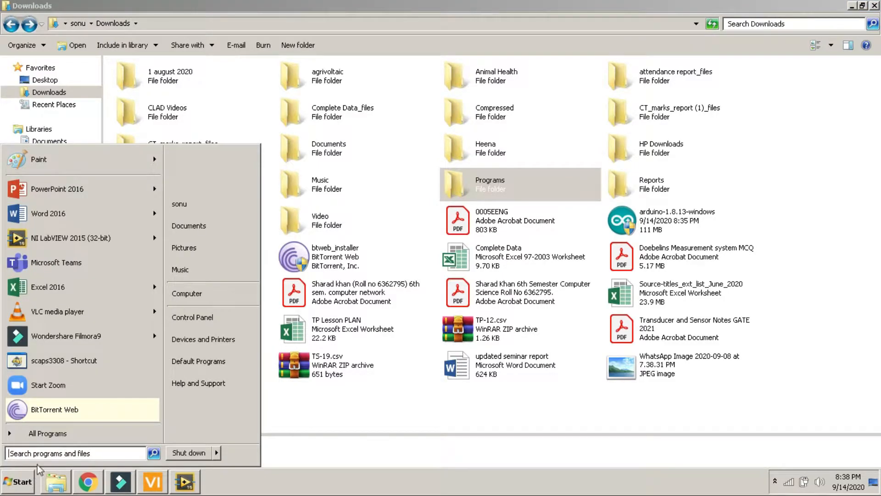
{"action": "type", "text": "a"}
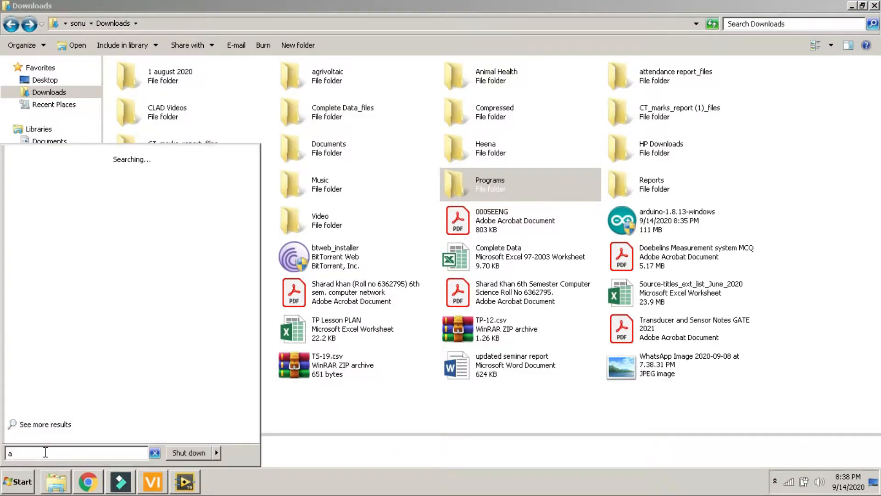
{"action": "type", "text": "rduino"}
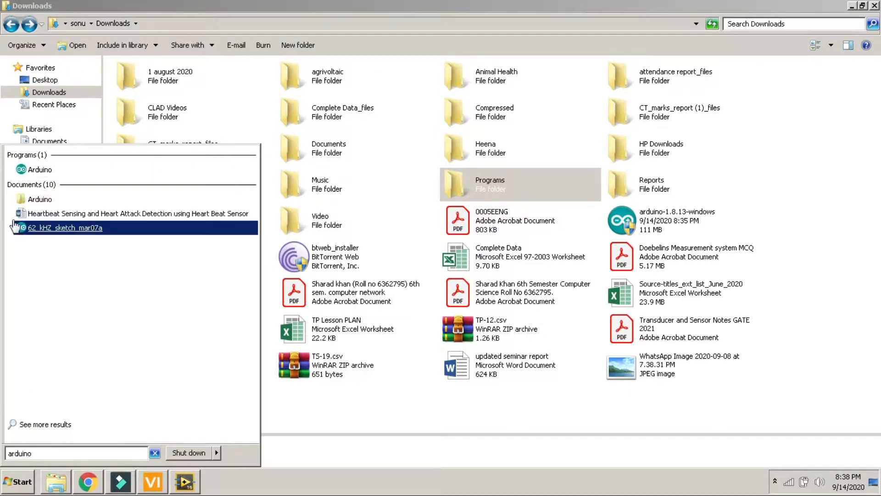
{"action": "left_click", "coordinate": [36, 174]}
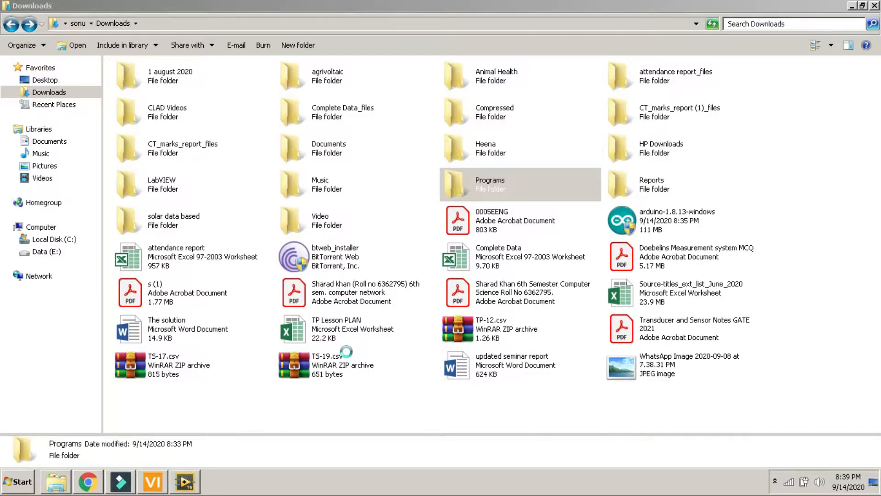
Step: Open Device Manager from the Control Panel and expand Ports (COM & LPT) to check the Arduino's COM port
{"action": "left_click", "coordinate": [30, 481]}
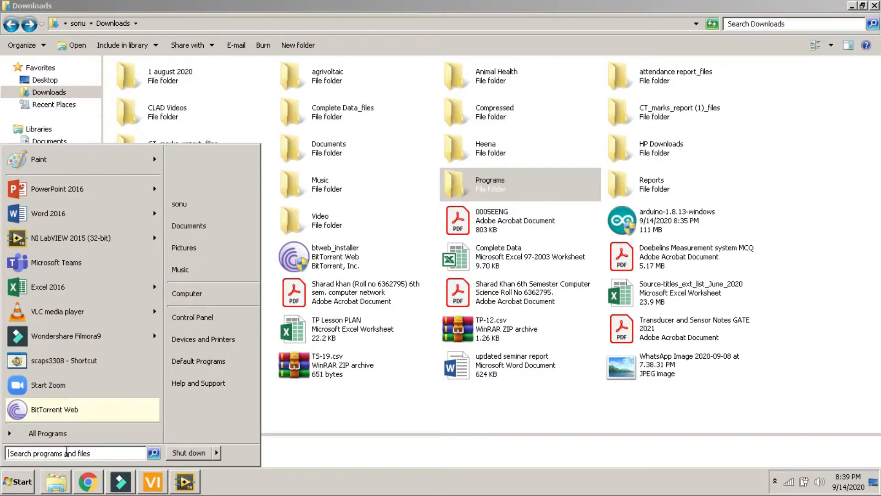
{"action": "left_click", "coordinate": [207, 318]}
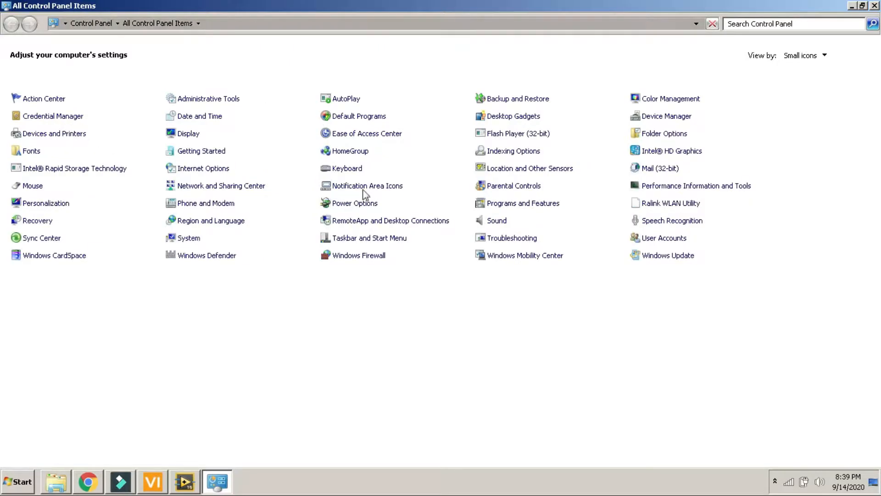
{"action": "left_click", "coordinate": [655, 120]}
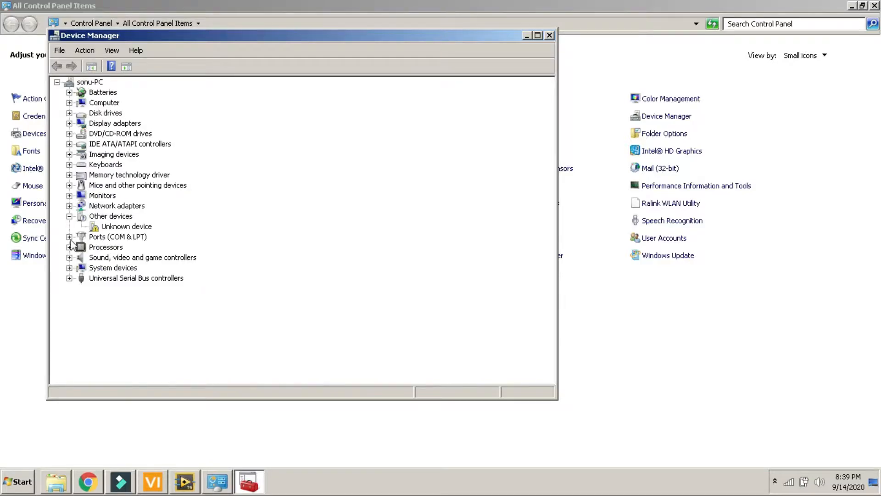
{"action": "left_click", "coordinate": [68, 237]}
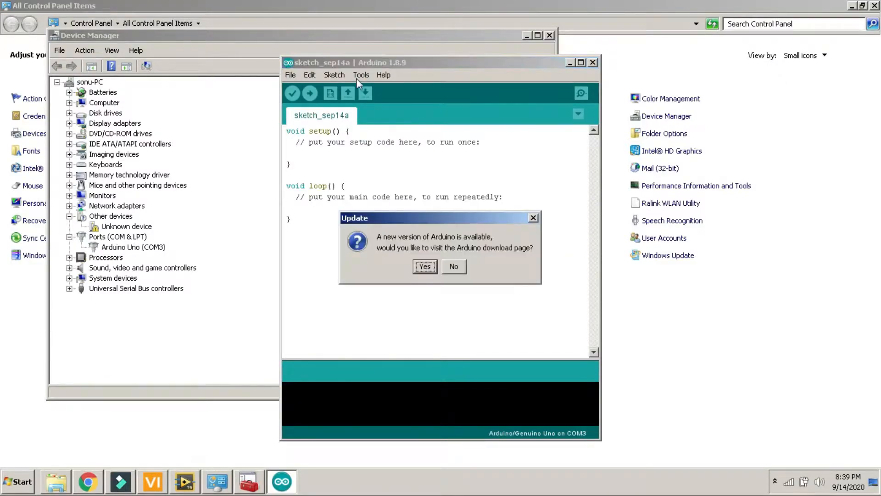
Step: Decline the Arduino IDE update, check the IDE's selected serial port, and close the sketch window
{"action": "left_click", "coordinate": [454, 267]}
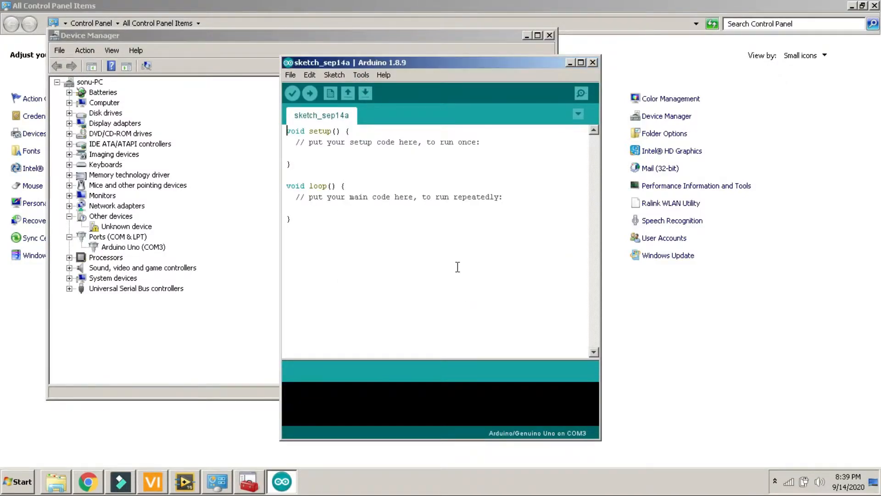
{"action": "left_click", "coordinate": [361, 75]}
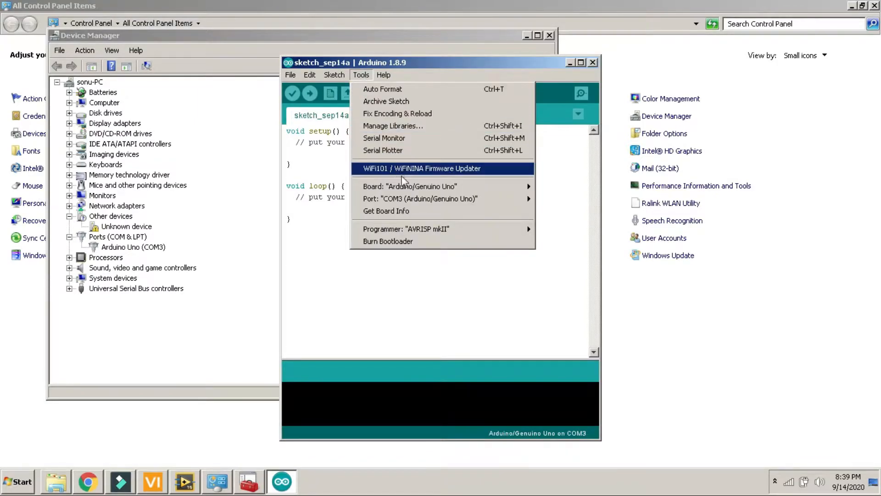
{"action": "mouse_move", "coordinate": [488, 205]}
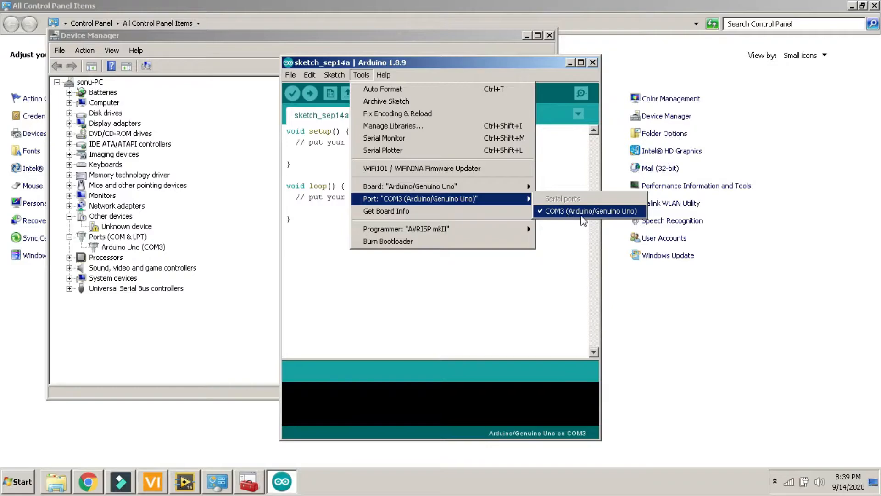
{"action": "left_click", "coordinate": [594, 64]}
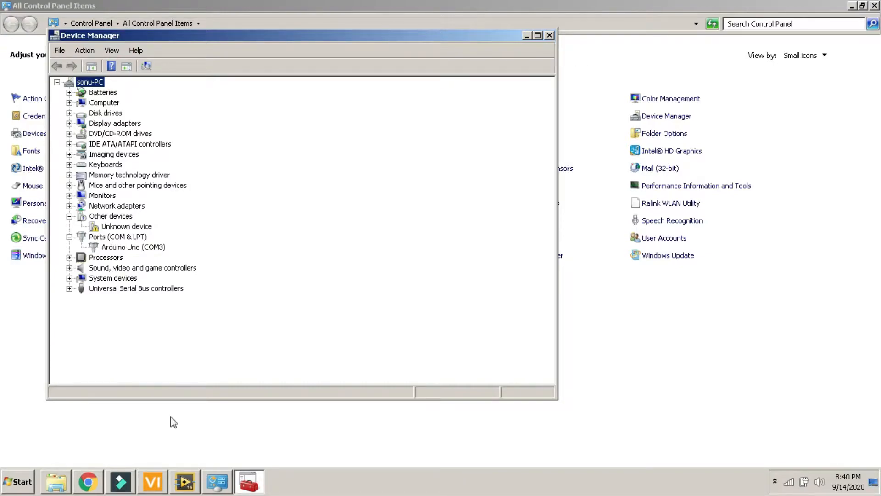
Step: Bring up the LabVIEW 2015 start window, then switch to JKI VI Package Manager
{"action": "left_click", "coordinate": [17, 490]}
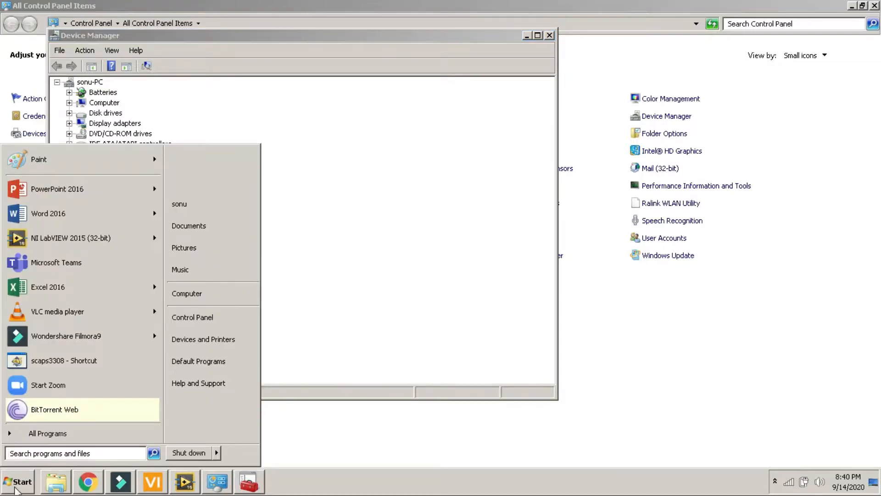
{"action": "left_click", "coordinate": [194, 487]}
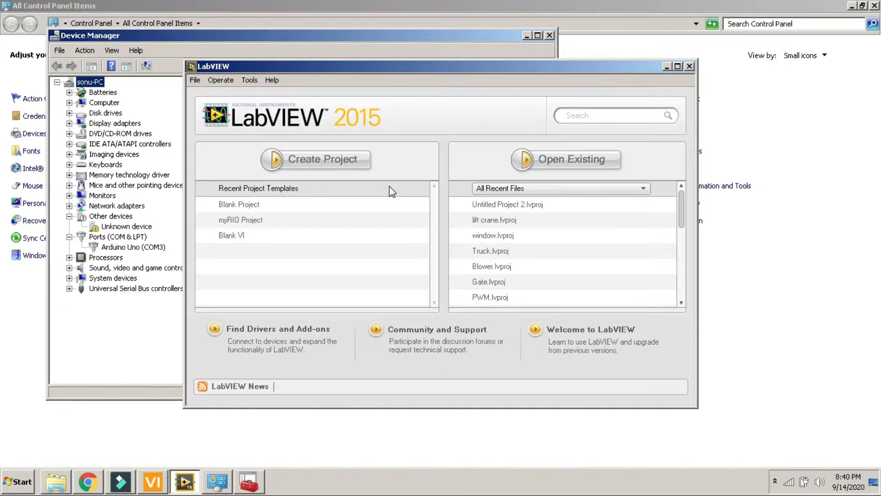
{"action": "left_click", "coordinate": [154, 481]}
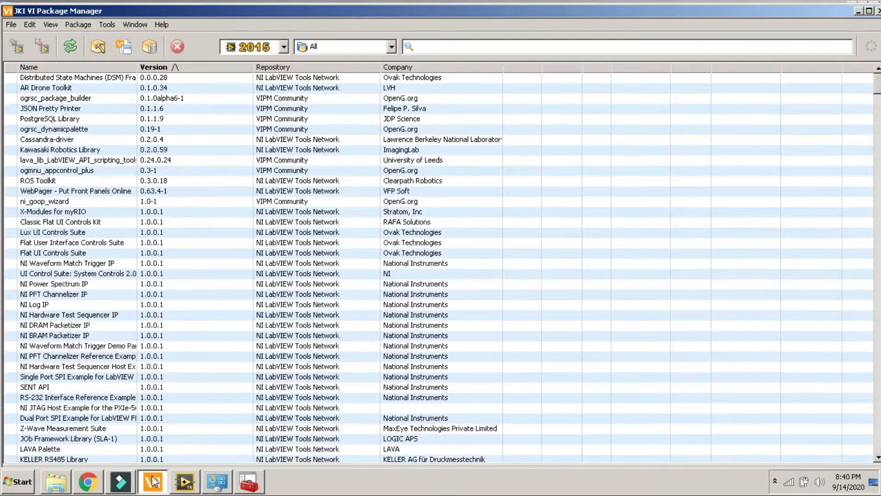
Step: Search the computer's installed programs for "vi pac" and return to the open VI Package Manager window
{"action": "left_click", "coordinate": [438, 48]}
{"action": "left_click", "coordinate": [22, 482]}
{"action": "type", "text": "v"}
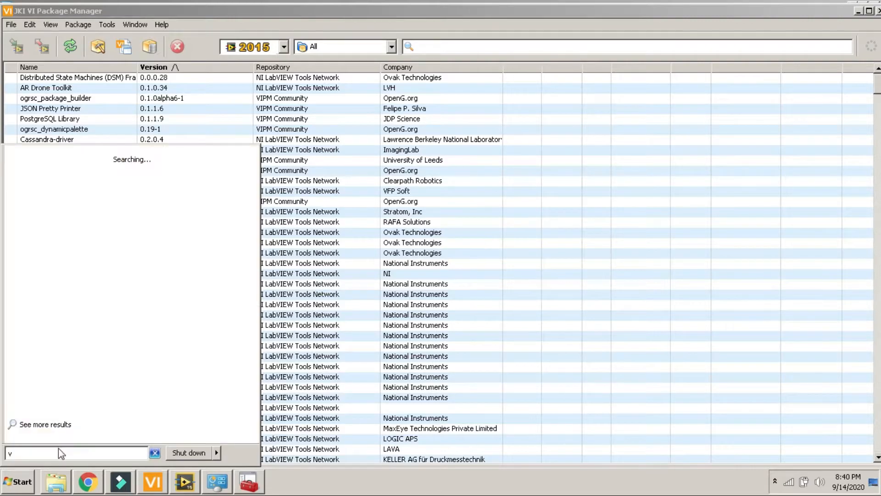
{"action": "type", "text": "i pac"}
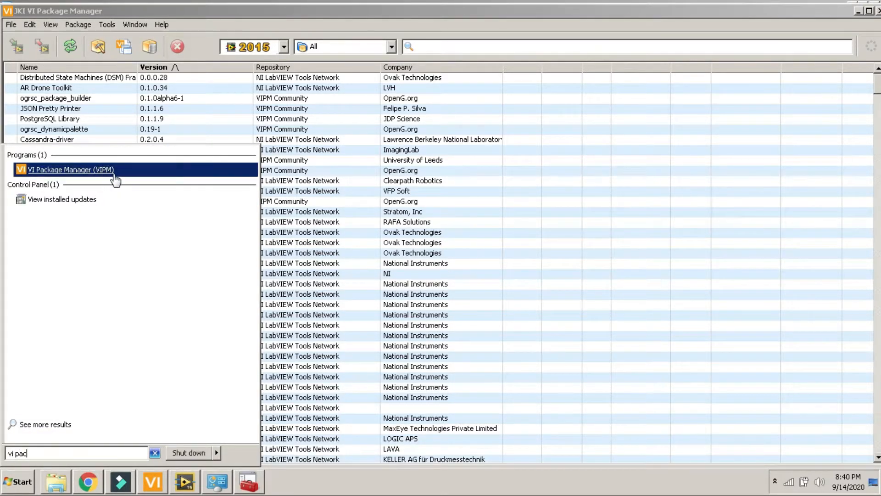
{"action": "left_click", "coordinate": [160, 479]}
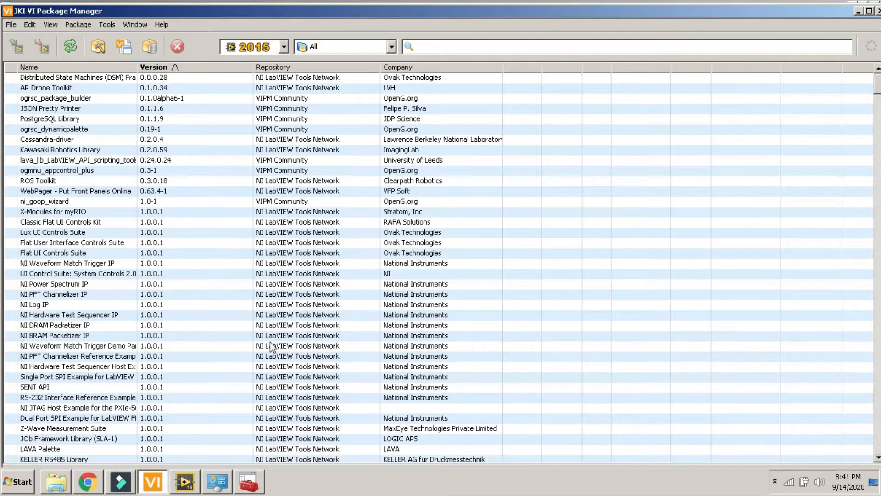
Step: Filter the package list by "ardu", widen the Name column, and select the Digilent LINX package
{"action": "left_click", "coordinate": [644, 46]}
{"action": "type", "text": "ardu"}
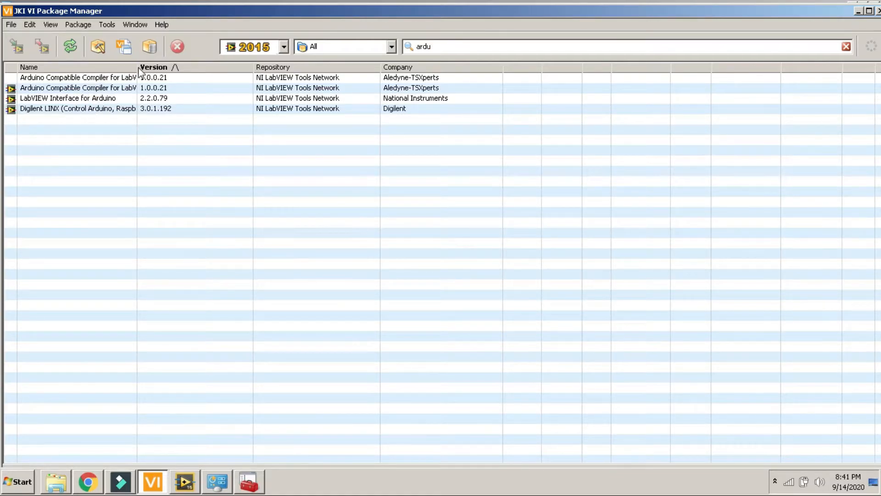
{"action": "left_click_drag", "start_coordinate": [136, 67], "coordinate": [253, 67]}
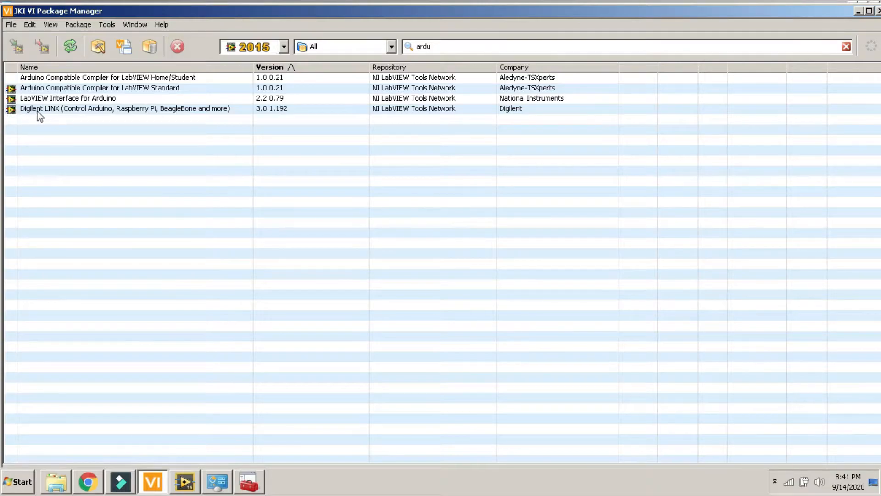
{"action": "left_click", "coordinate": [51, 111]}
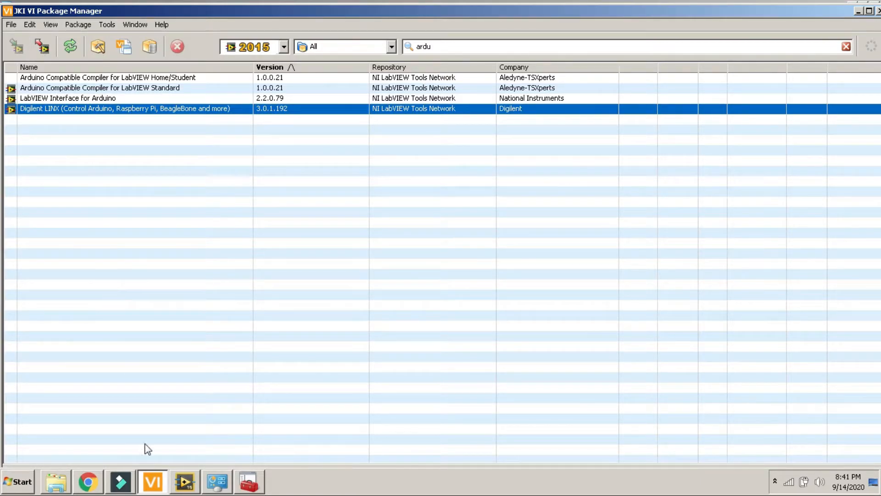
Step: Switch to LabVIEW and create a new blank VI
{"action": "left_click", "coordinate": [178, 484]}
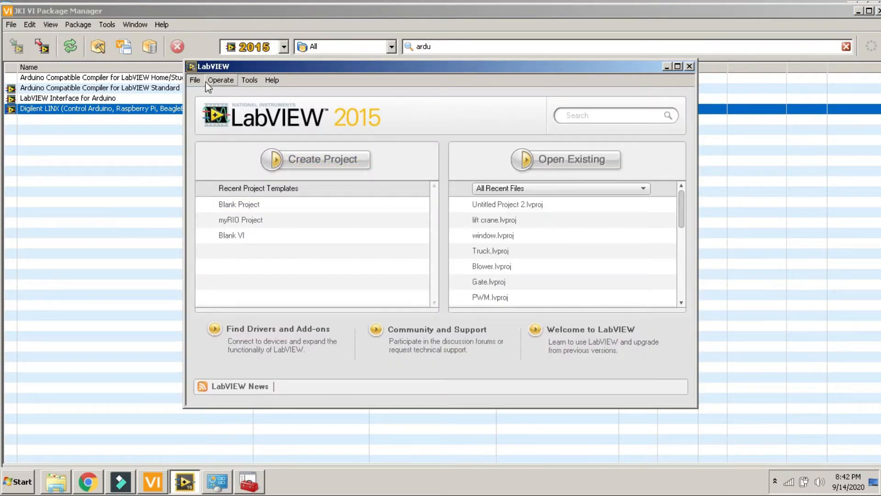
{"action": "left_click", "coordinate": [195, 81]}
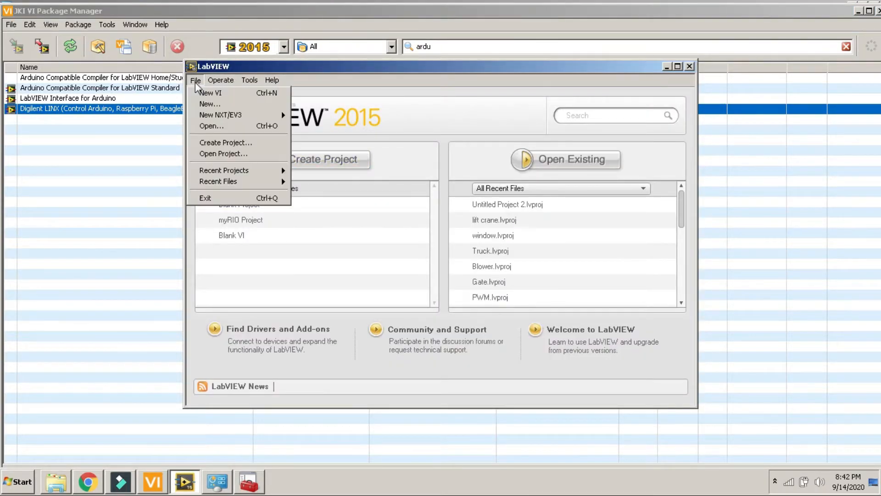
{"action": "left_click", "coordinate": [205, 90]}
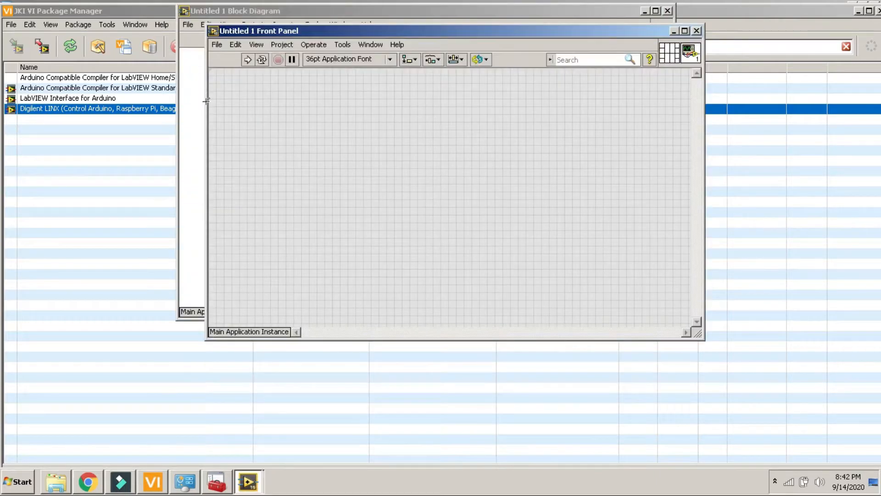
Step: Tile the front panel and block diagram side by side and close the floating Digital palette
{"action": "left_click", "coordinate": [184, 189]}
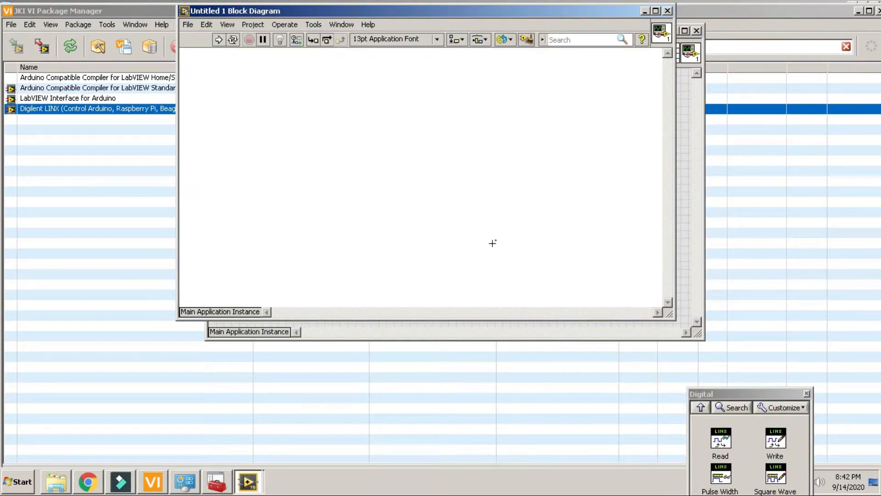
{"action": "key", "text": "ctrl+t"}
{"action": "right_click", "coordinate": [579, 189]}
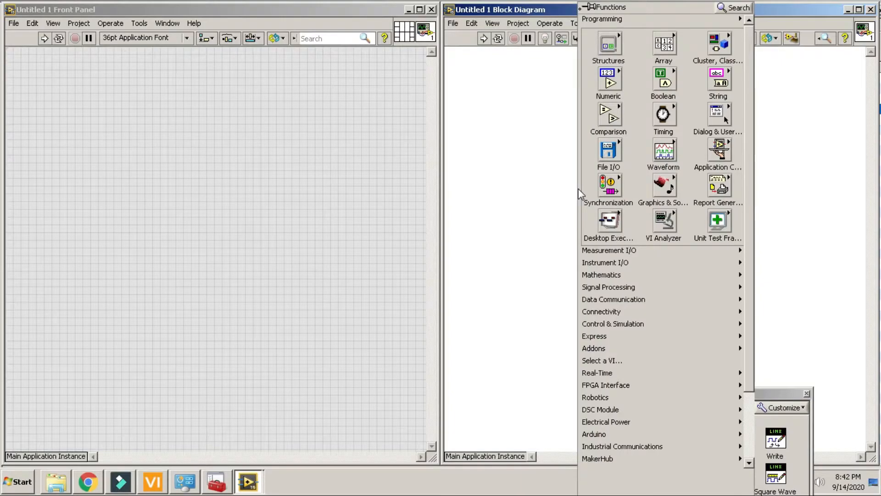
{"action": "left_click", "coordinate": [809, 394]}
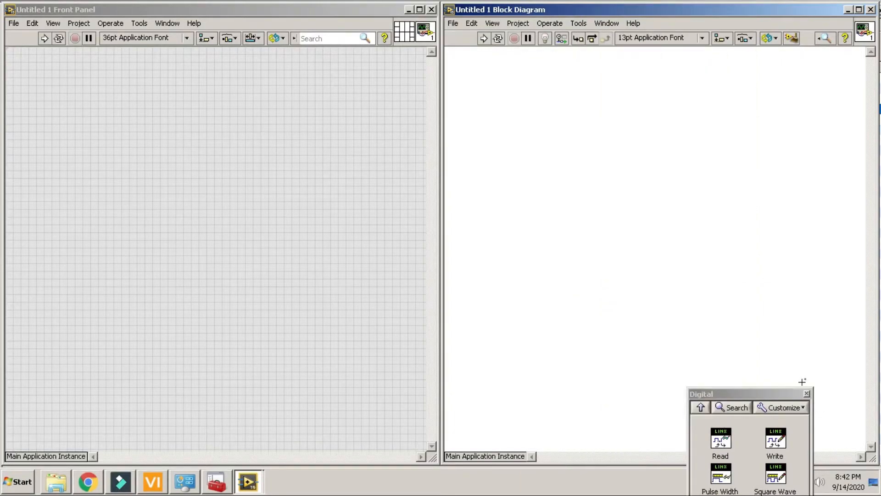
{"action": "left_click", "coordinate": [807, 393]}
Step: Look over the block diagram's function categories, check the Digilent LINX package in JKI VI Package Manager, and return to LabVIEW
{"action": "right_click", "coordinate": [631, 148]}
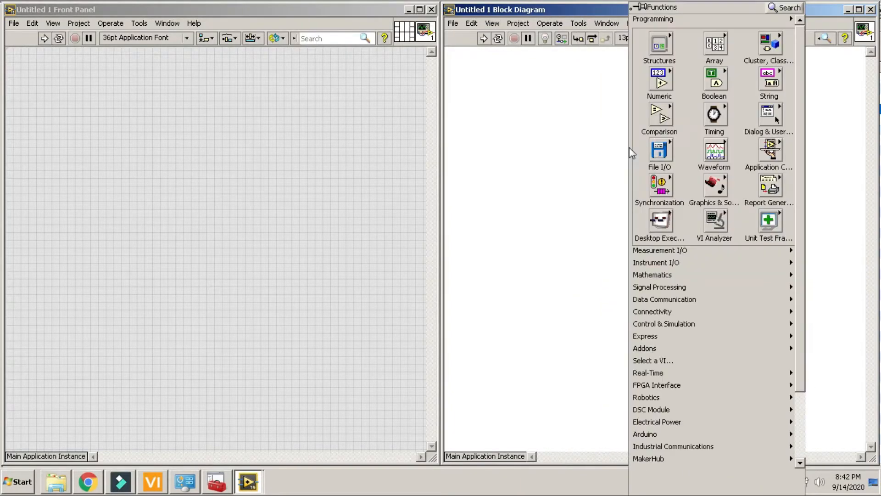
{"action": "scroll", "coordinate": [805, 197], "scroll_direction": "down", "scroll_amount": 3}
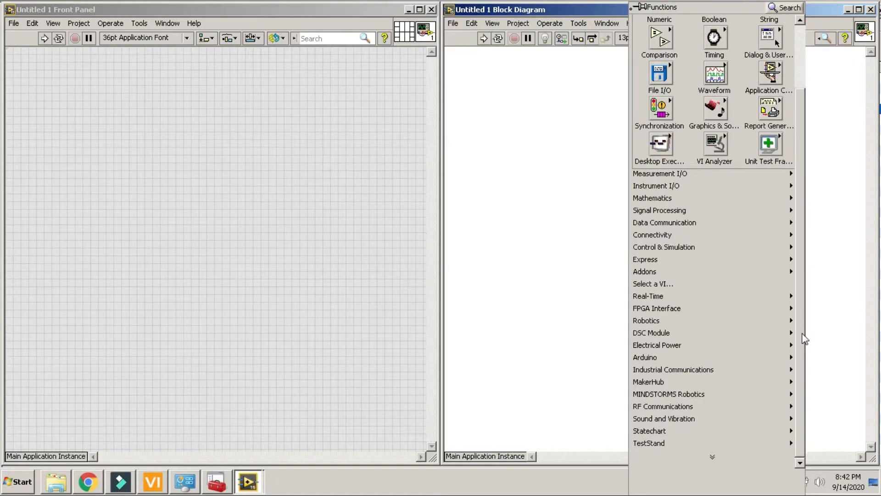
{"action": "left_click", "coordinate": [153, 482]}
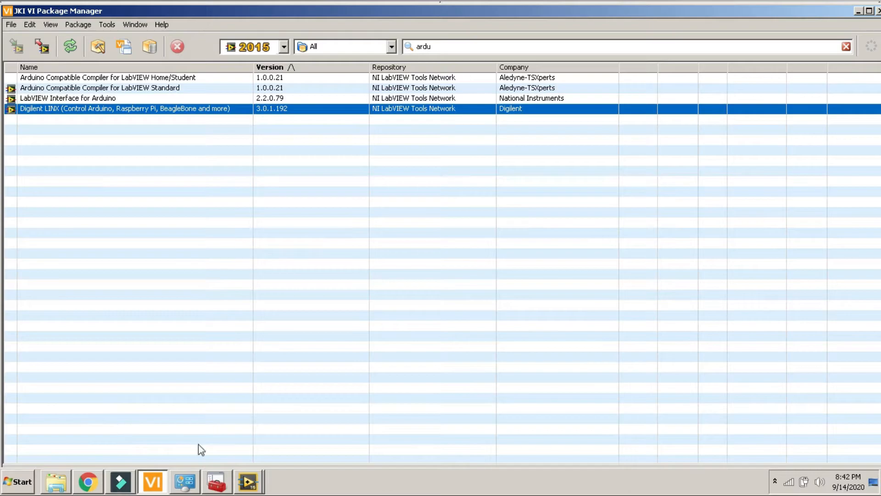
{"action": "left_click", "coordinate": [248, 483]}
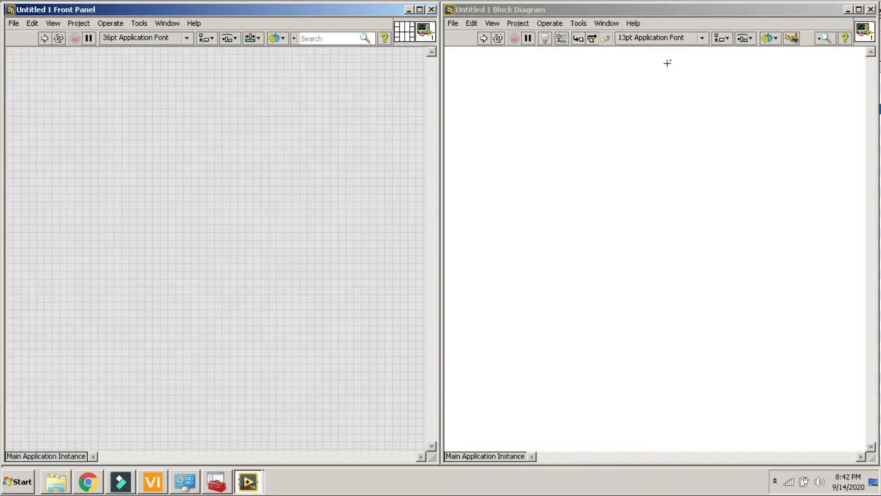
Step: Examine the MakerHub LINX functions for the block diagram, including the Peripherals, Digital, Sensors and Display groups
{"action": "right_click", "coordinate": [667, 61]}
{"action": "scroll", "coordinate": [844, 332], "scroll_direction": "down", "scroll_amount": 3}
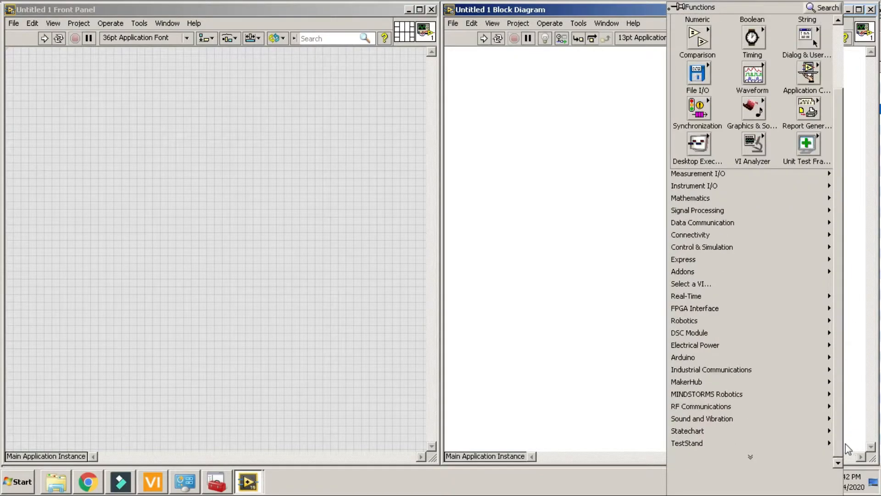
{"action": "mouse_move", "coordinate": [730, 387]}
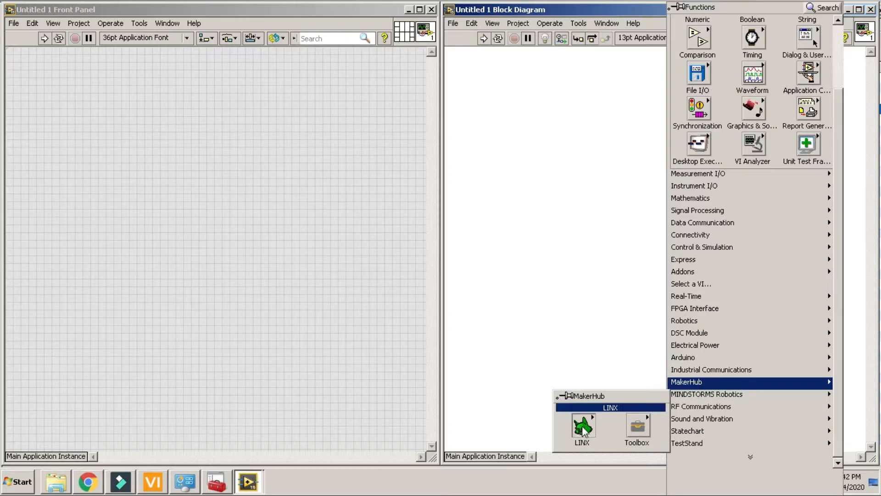
{"action": "mouse_move", "coordinate": [583, 425]}
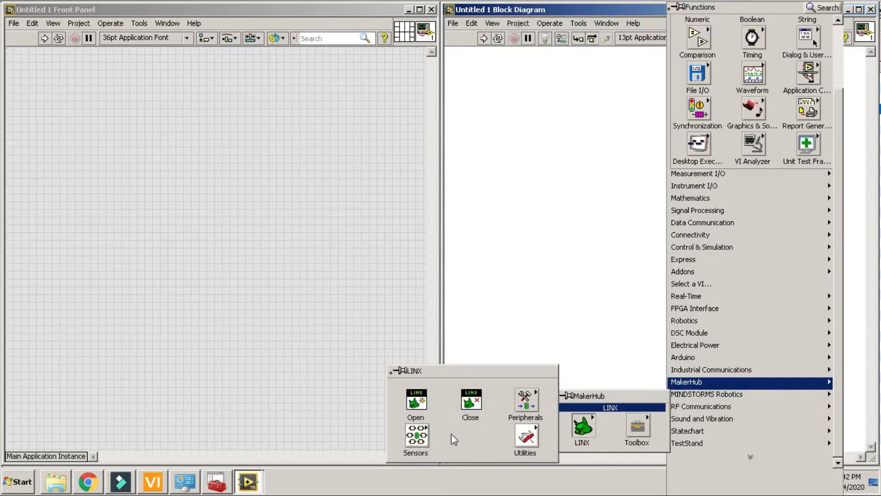
{"action": "mouse_move", "coordinate": [528, 404]}
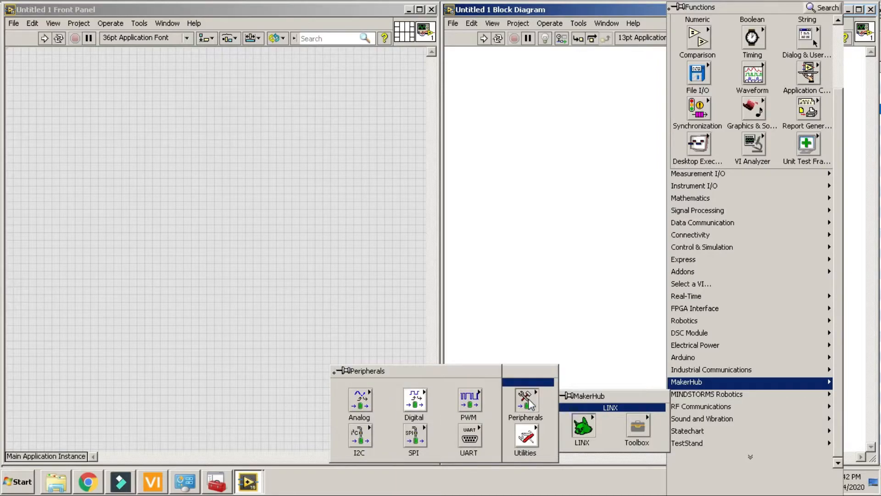
{"action": "mouse_move", "coordinate": [419, 404]}
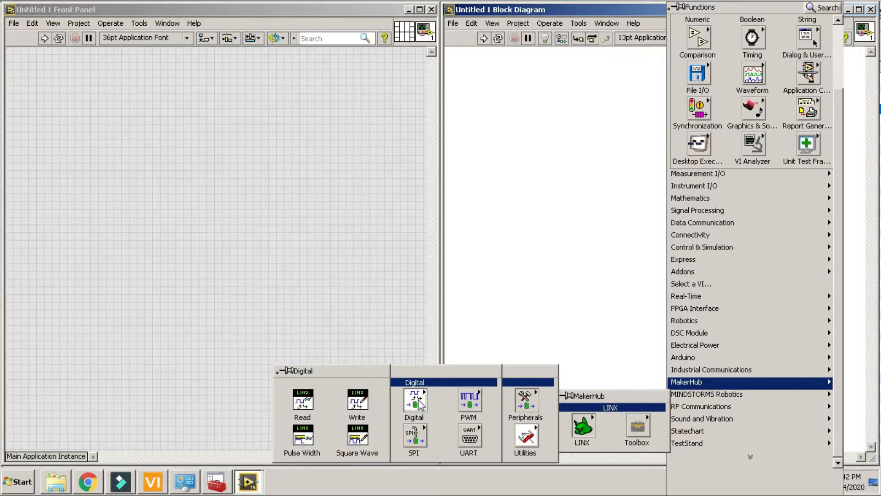
{"action": "mouse_move", "coordinate": [467, 404]}
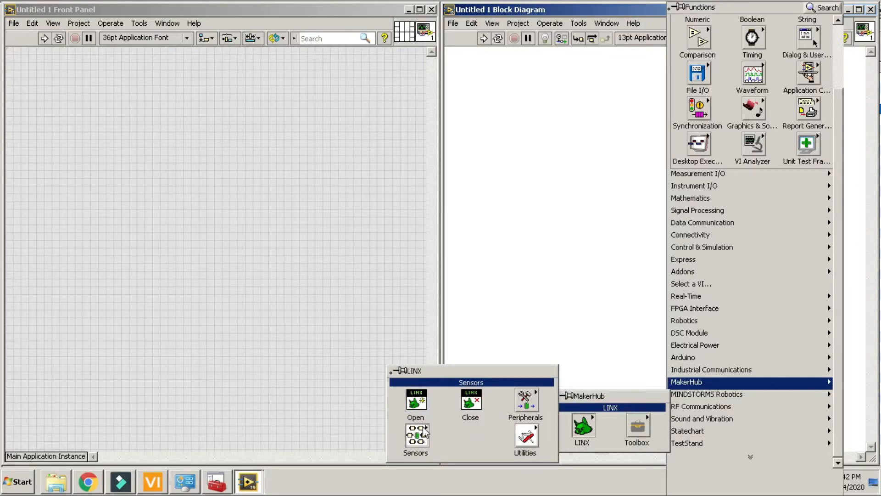
{"action": "mouse_move", "coordinate": [425, 434]}
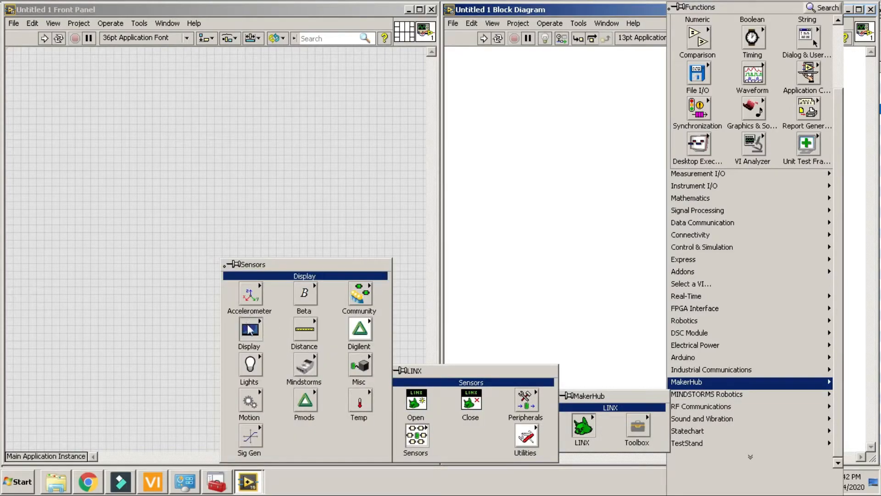
{"action": "mouse_move", "coordinate": [251, 329]}
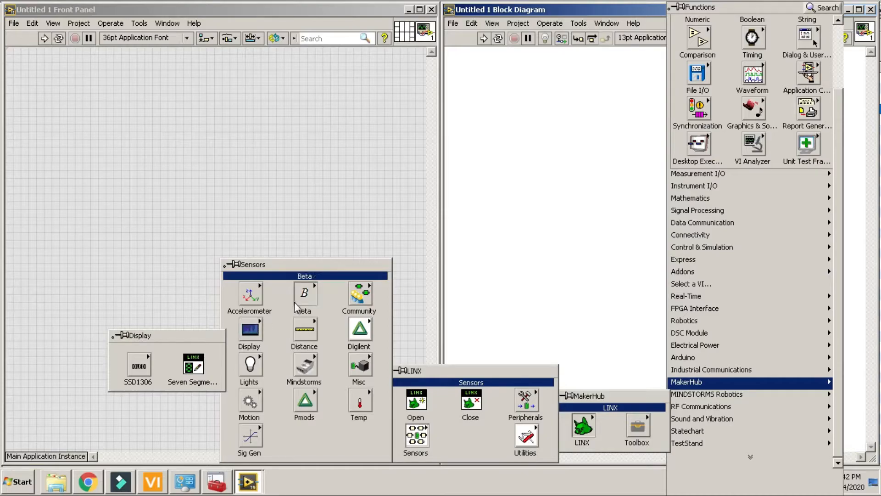
{"action": "mouse_move", "coordinate": [307, 333]}
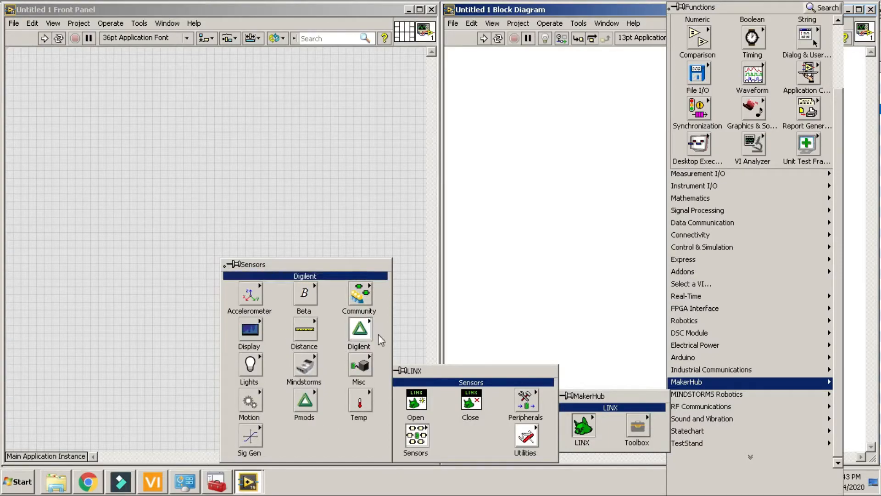
{"action": "left_click", "coordinate": [468, 265]}
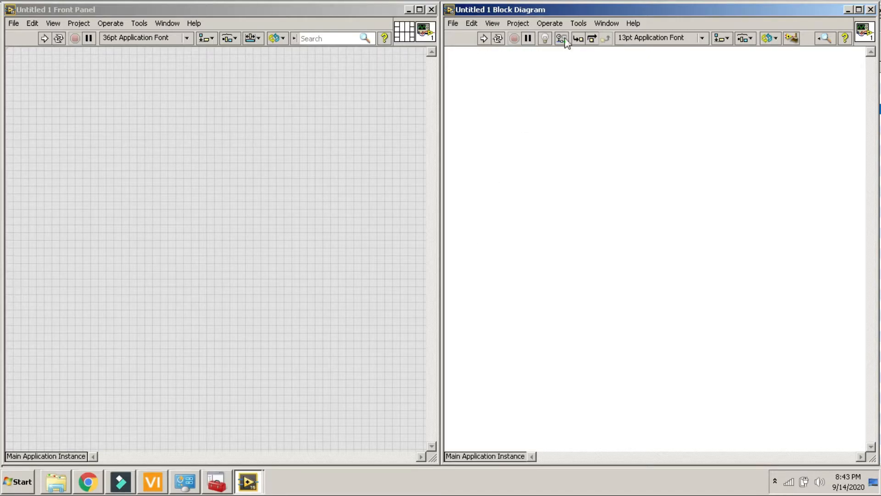
Step: Launch the LINX Firmware Wizard from LabVIEW's MakerHub tools
{"action": "left_click", "coordinate": [578, 24]}
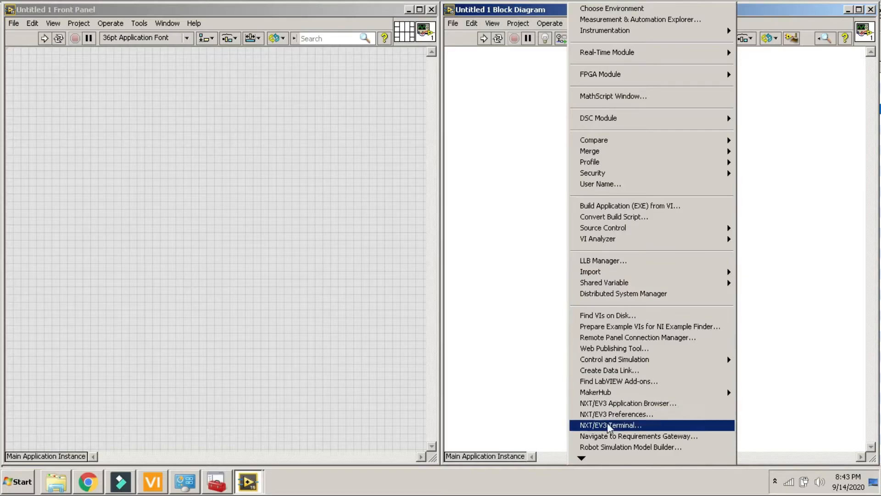
{"action": "mouse_move", "coordinate": [611, 461]}
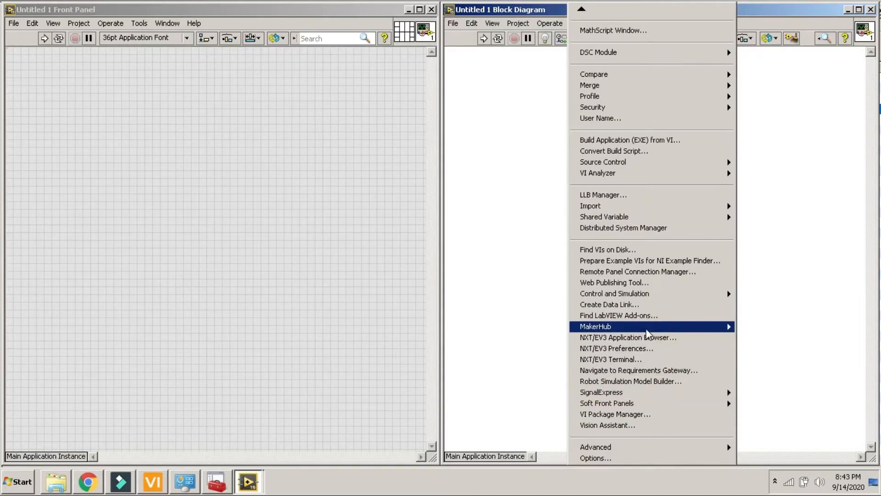
{"action": "mouse_move", "coordinate": [647, 332]}
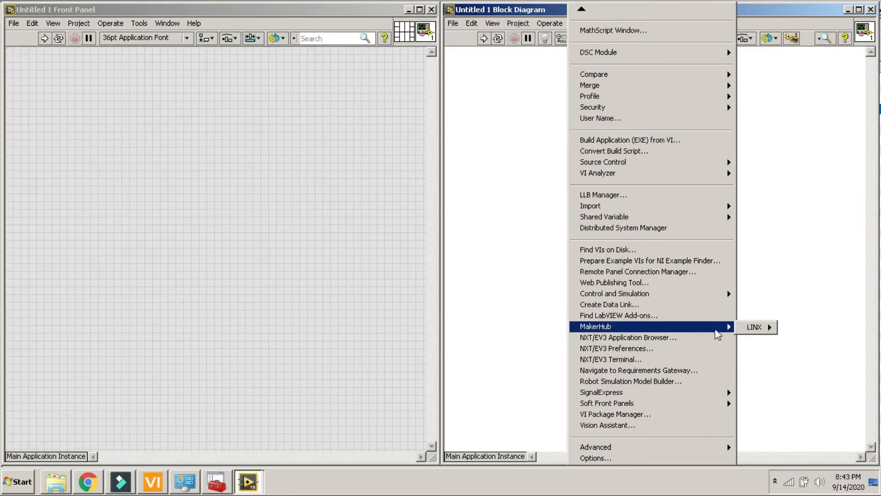
{"action": "mouse_move", "coordinate": [750, 332]}
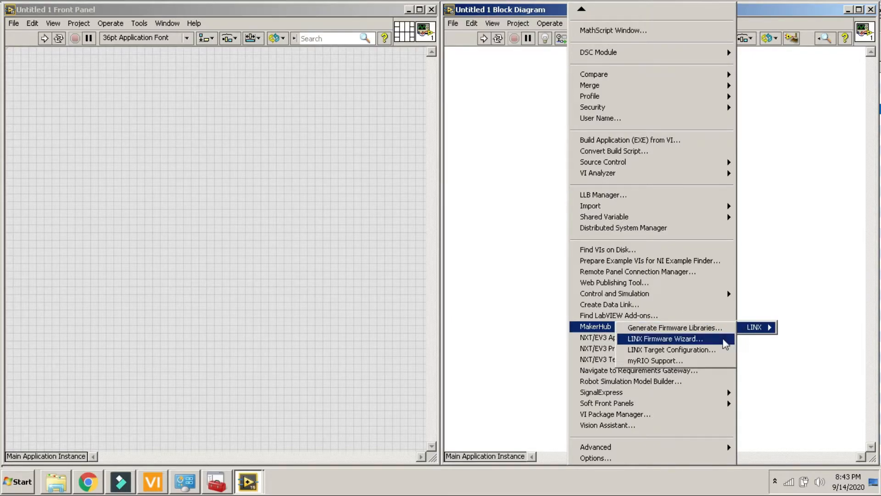
{"action": "left_click", "coordinate": [718, 340]}
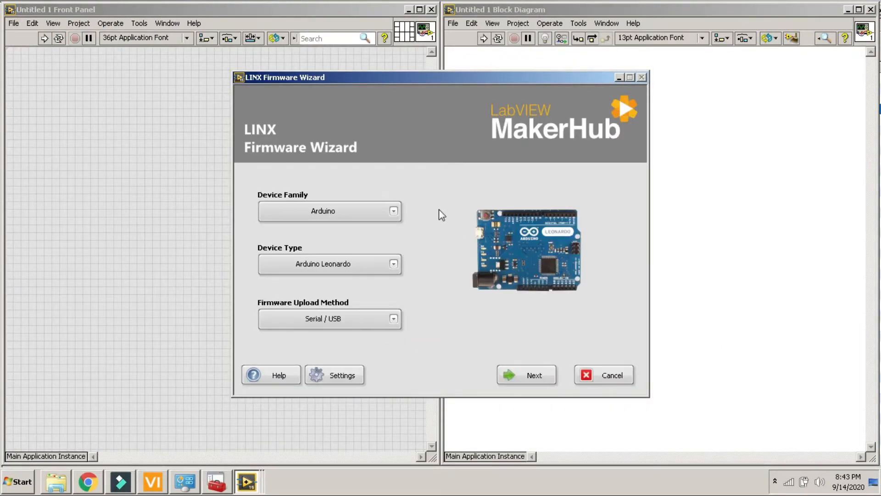
Step: Keep Arduino as the device family, set the device type to Arduino Uno, and continue with the Serial / USB upload method
{"action": "left_click", "coordinate": [380, 211]}
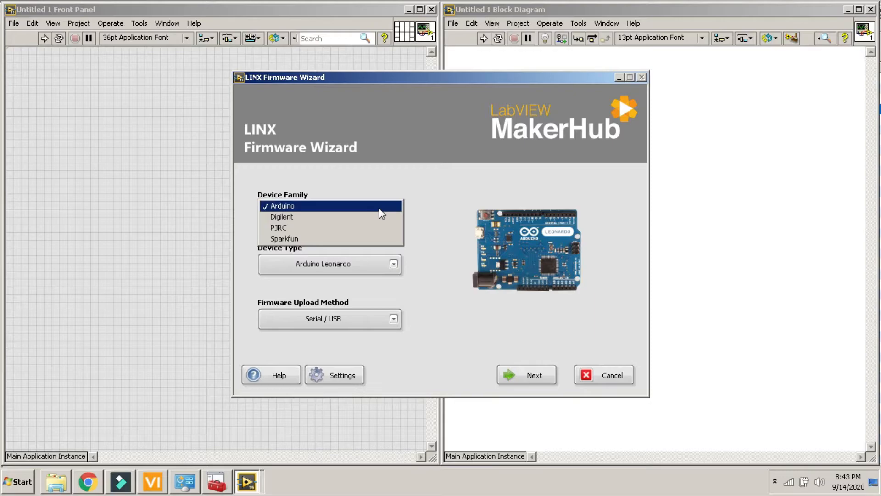
{"action": "left_click", "coordinate": [434, 185]}
{"action": "left_click", "coordinate": [368, 267]}
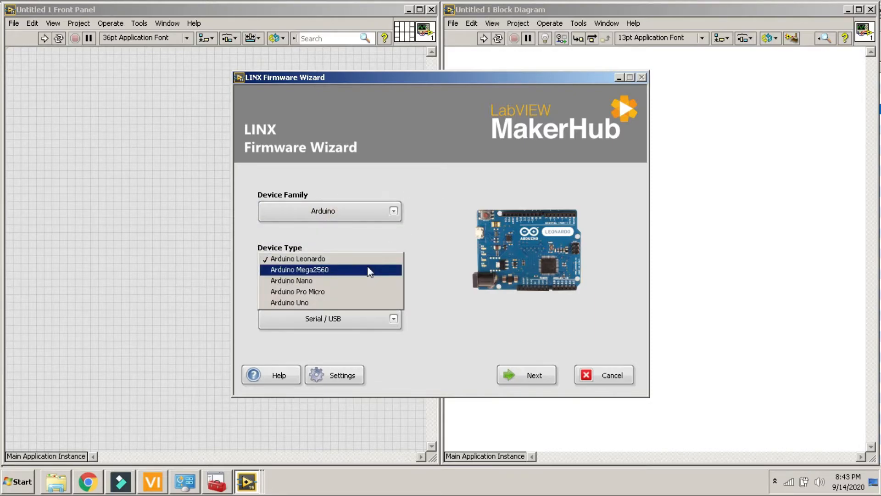
{"action": "left_click", "coordinate": [386, 303]}
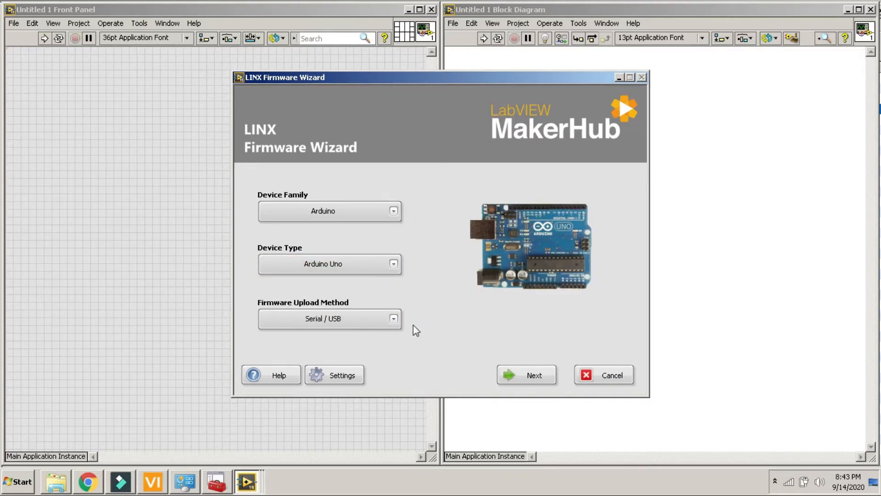
{"action": "left_click", "coordinate": [527, 373]}
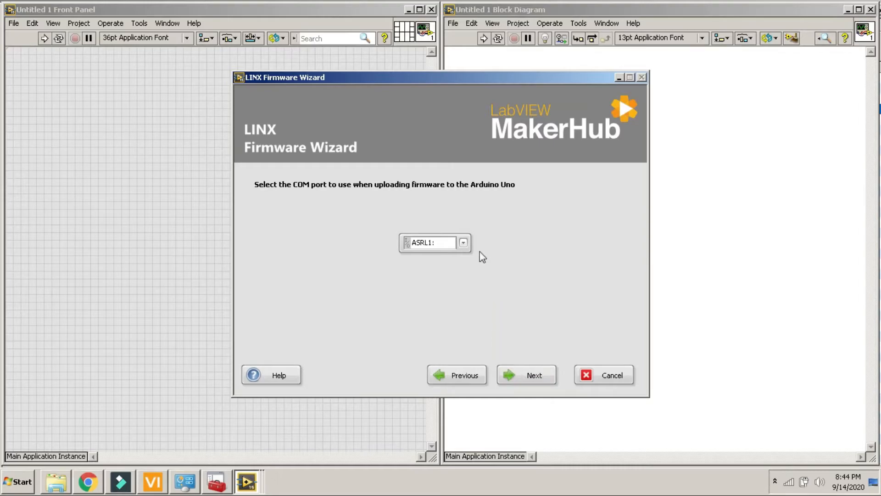
Step: Select COM3, upload the pre-built LINX - Serial / USB firmware to the Arduino Uno, and finish the wizard
{"action": "left_click", "coordinate": [464, 245]}
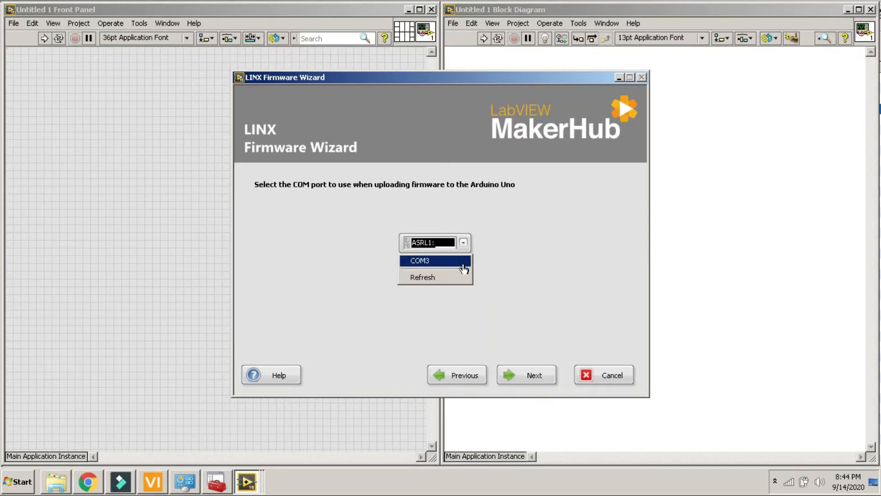
{"action": "left_click", "coordinate": [465, 261]}
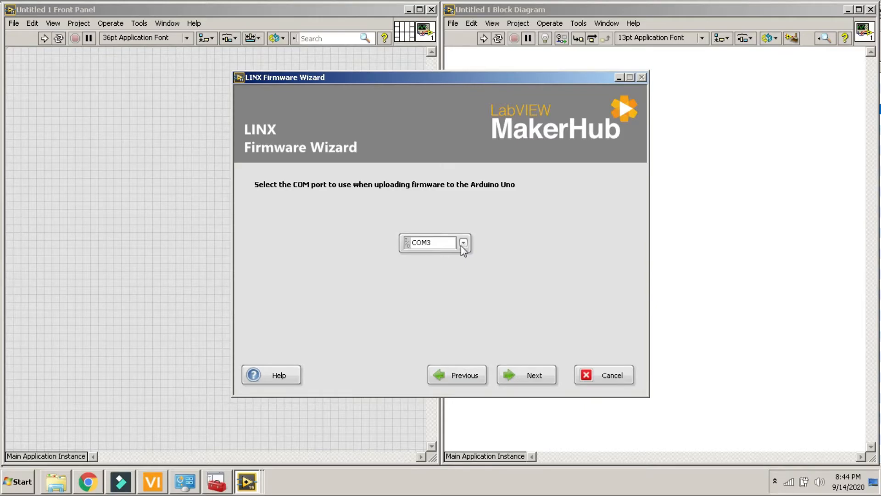
{"action": "left_click", "coordinate": [512, 374]}
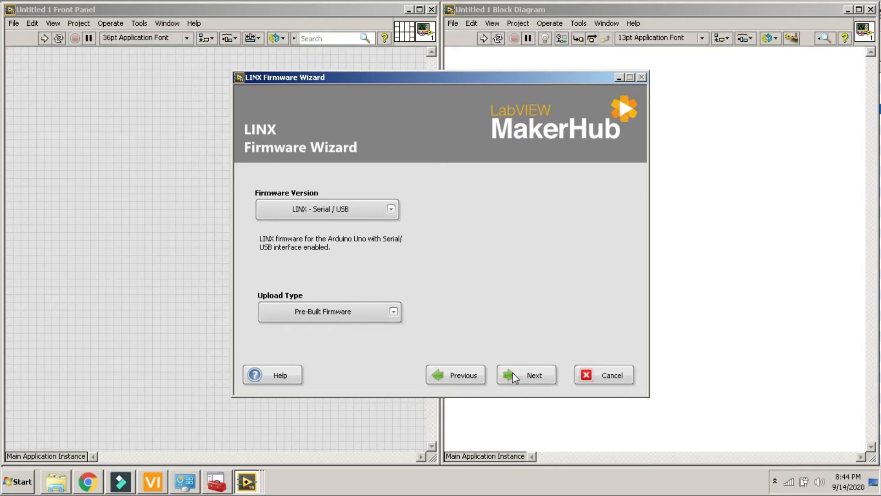
{"action": "left_click", "coordinate": [512, 374]}
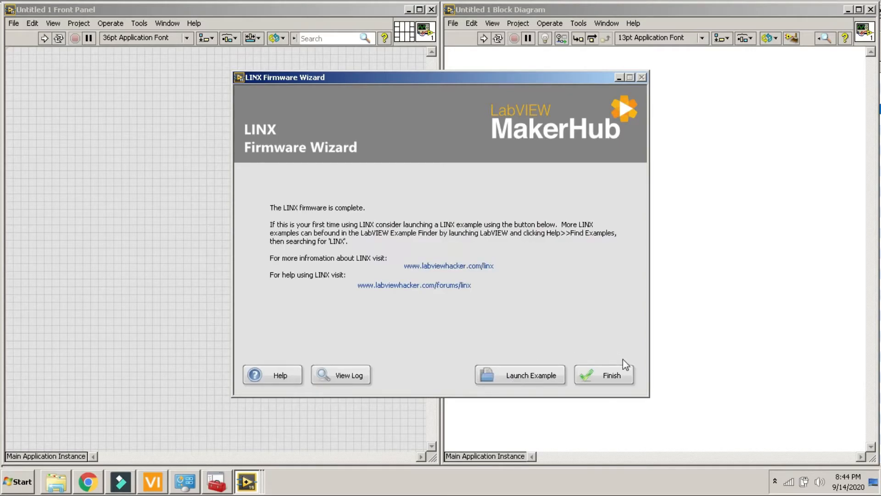
{"action": "left_click", "coordinate": [616, 376]}
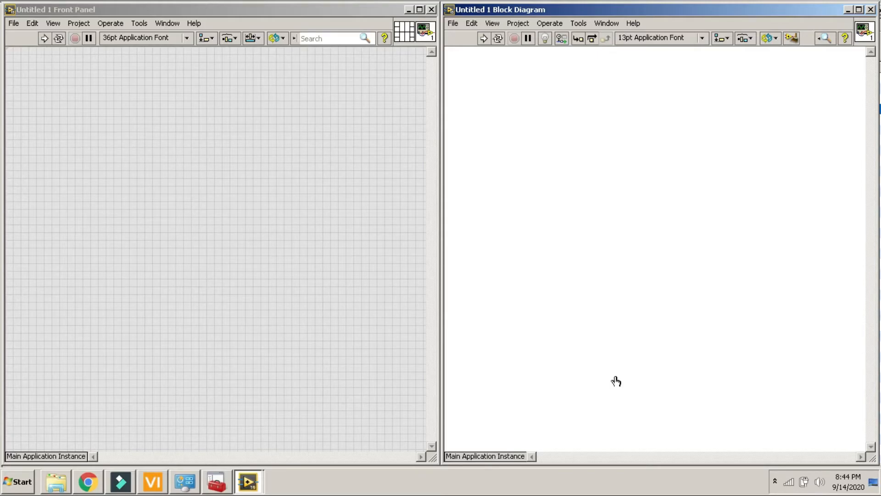
Step: Place the LINX Open function on the block diagram and the LINX Close function well to its right
{"action": "right_click", "coordinate": [529, 216]}
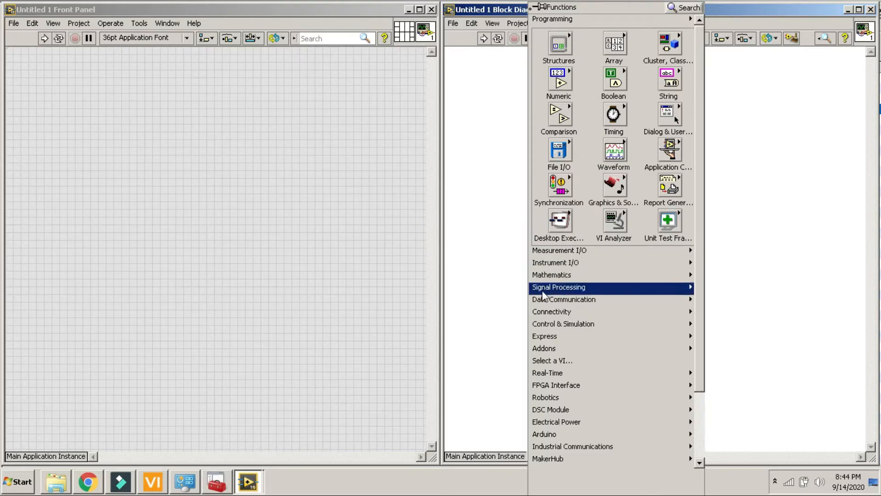
{"action": "mouse_move", "coordinate": [546, 326]}
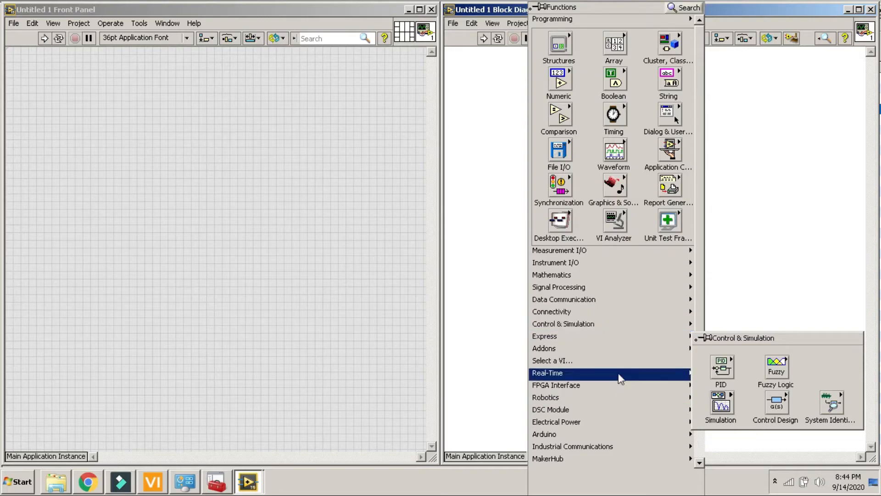
{"action": "left_click_drag", "start_coordinate": [700, 266], "coordinate": [701, 344]}
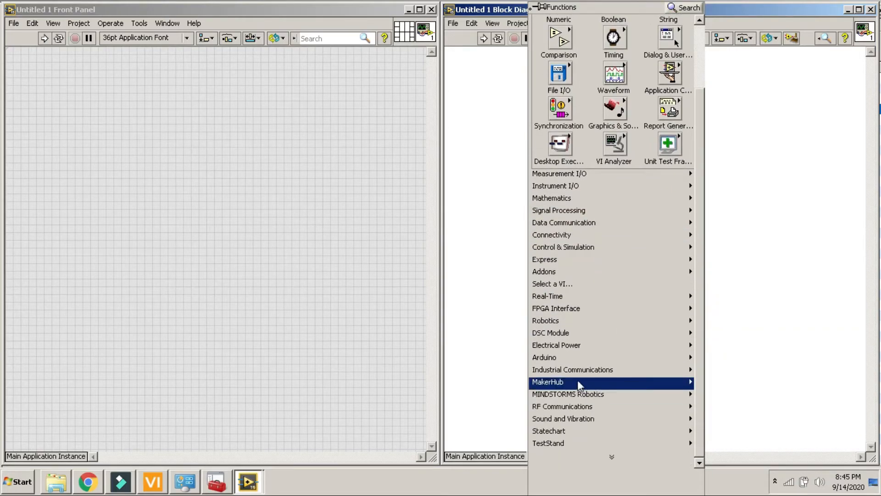
{"action": "mouse_move", "coordinate": [577, 380]}
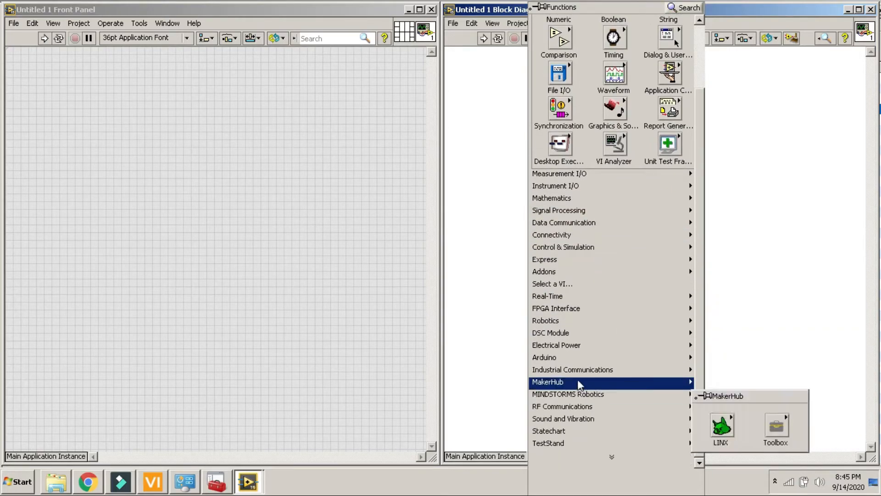
{"action": "left_click", "coordinate": [705, 399]}
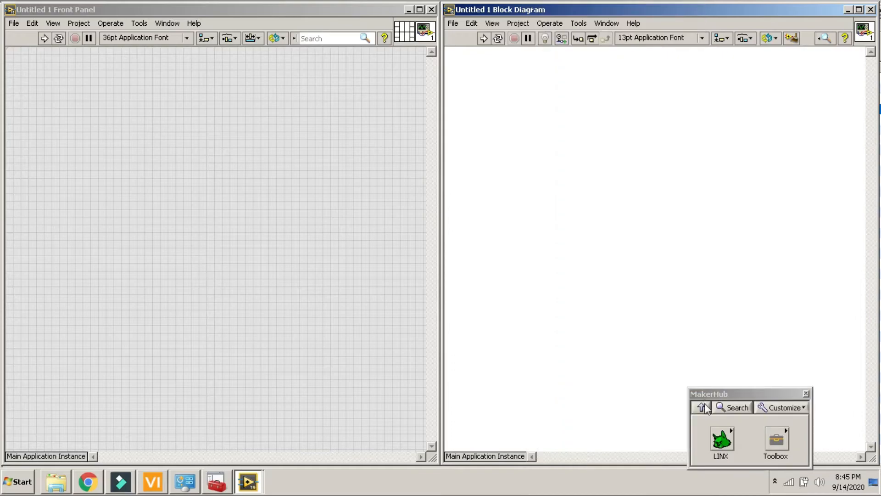
{"action": "left_click", "coordinate": [722, 441]}
{"action": "left_click", "coordinate": [719, 442]}
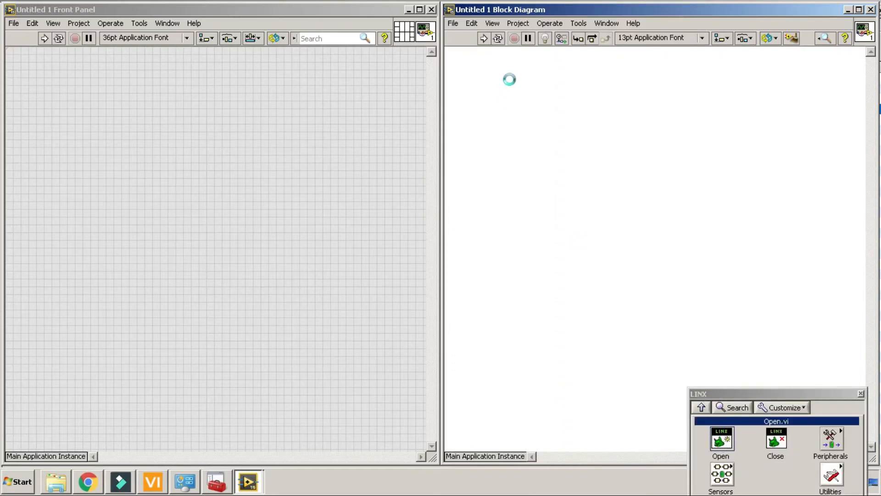
{"action": "left_click", "coordinate": [542, 173]}
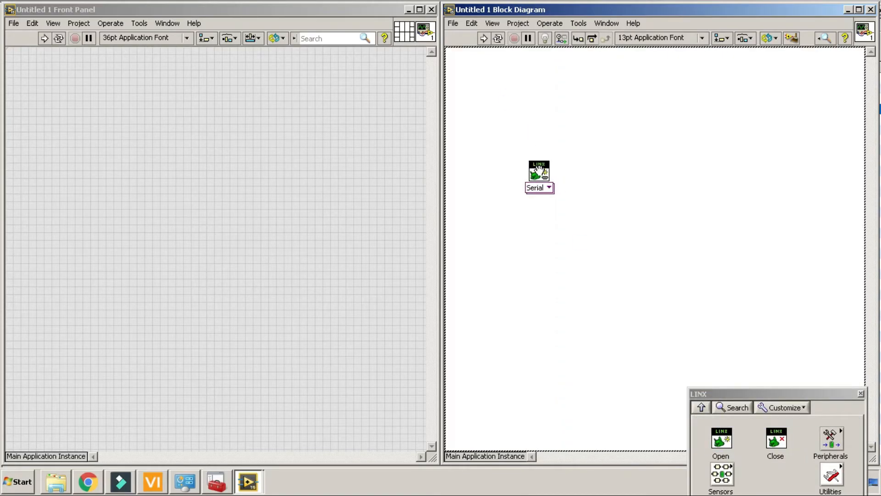
{"action": "left_click", "coordinate": [776, 440]}
{"action": "left_click", "coordinate": [811, 174]}
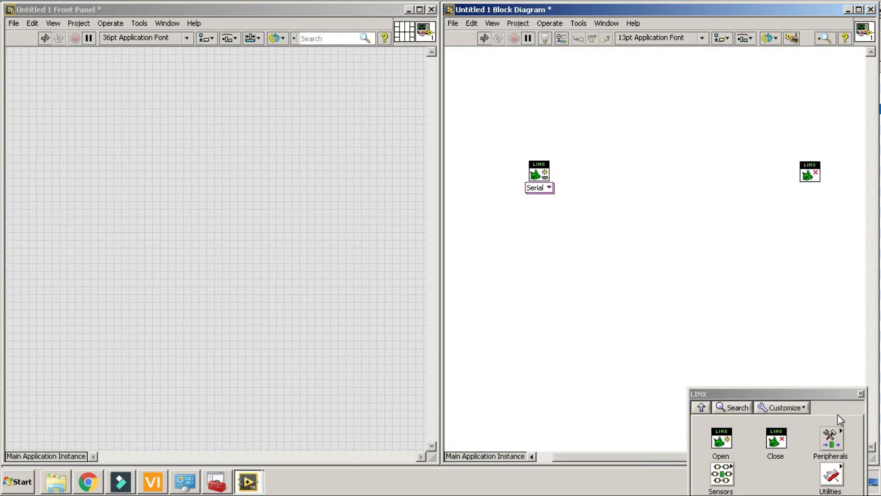
Step: Place the LINX Digital Write function midway between the Open and Close functions
{"action": "left_click", "coordinate": [831, 440]}
{"action": "left_click", "coordinate": [777, 440]}
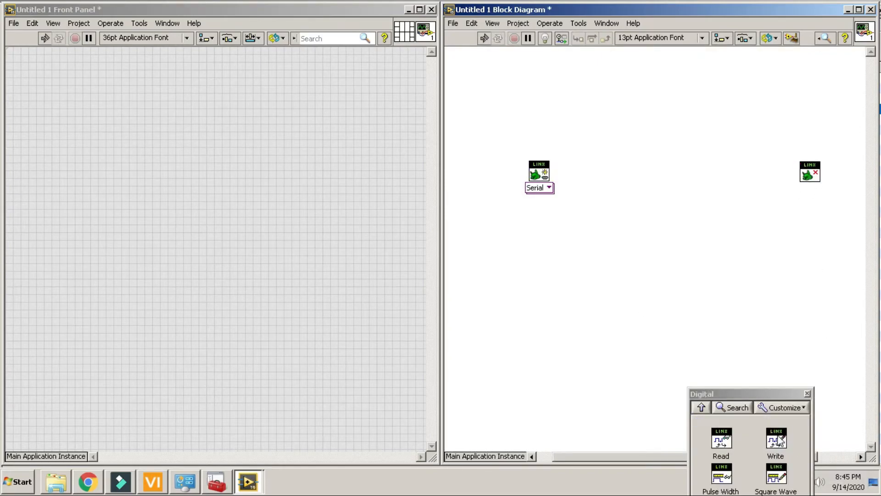
{"action": "left_click", "coordinate": [777, 441]}
{"action": "left_click", "coordinate": [675, 174]}
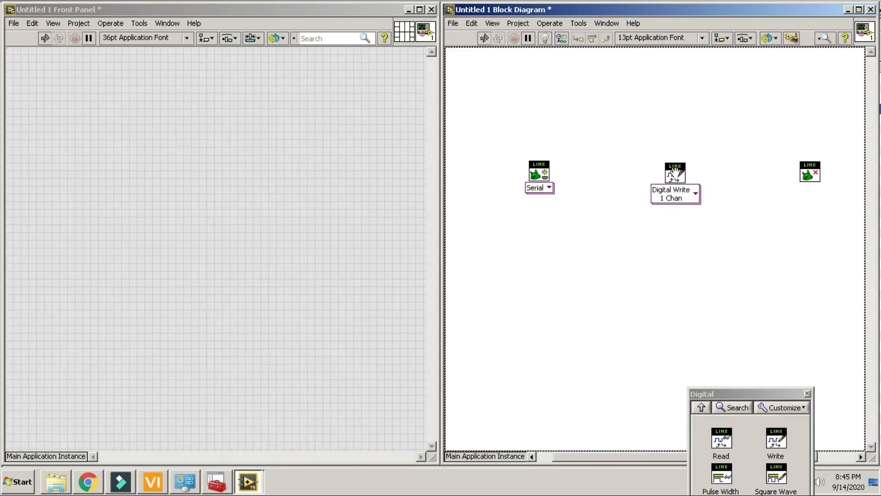
Step: Wire the LINX resource and error lines from Open through Digital Write to Close
{"action": "left_click", "coordinate": [549, 163]}
{"action": "left_click", "coordinate": [667, 166]}
{"action": "left_click", "coordinate": [687, 164]}
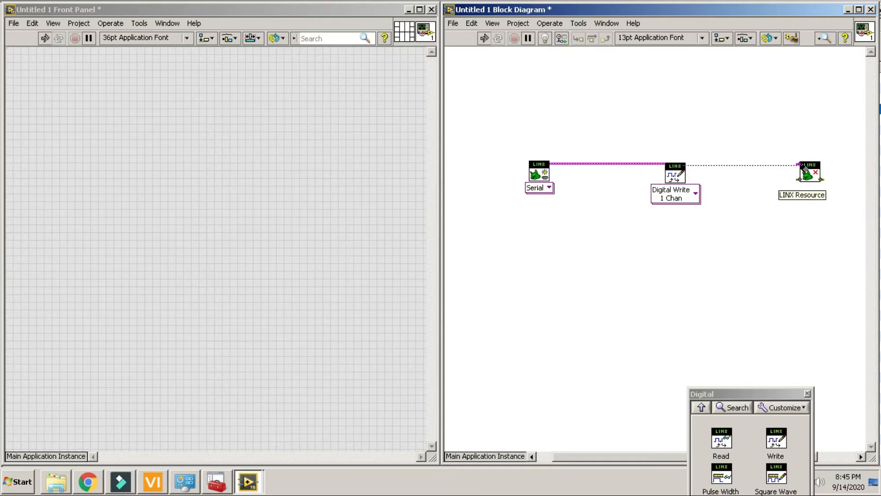
{"action": "left_click", "coordinate": [804, 168]}
{"action": "left_click", "coordinate": [799, 180]}
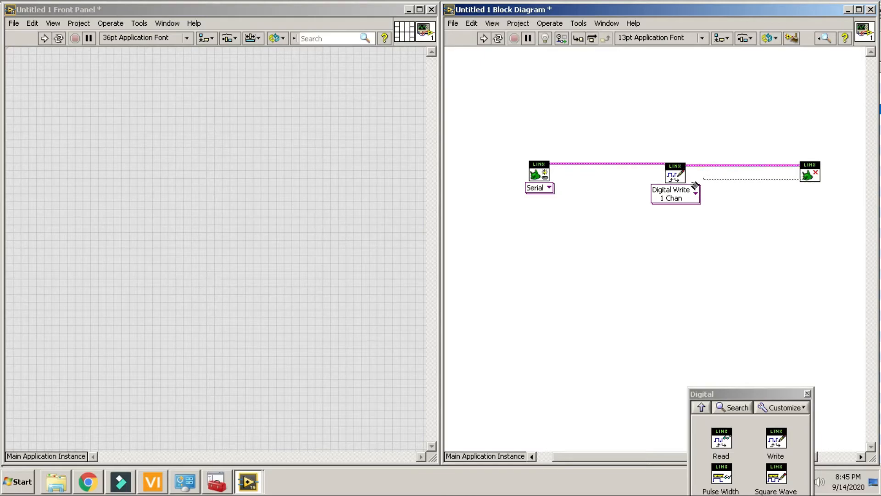
{"action": "left_click", "coordinate": [685, 179]}
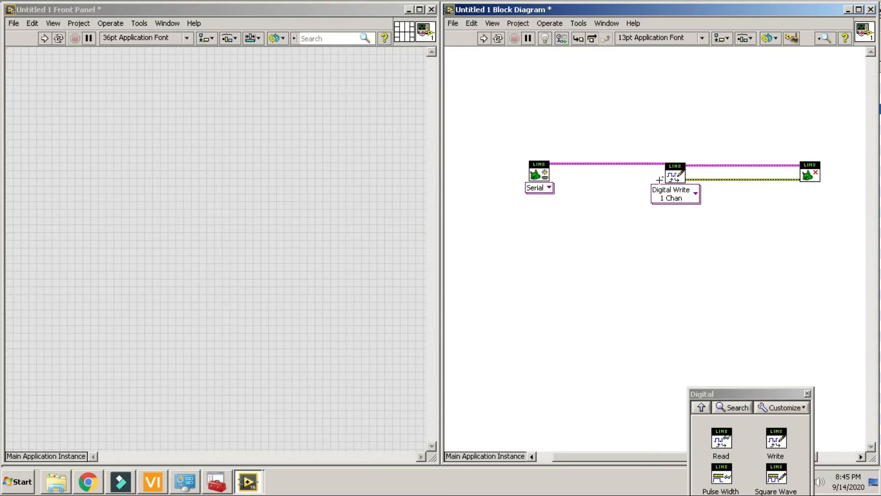
{"action": "left_click", "coordinate": [667, 179]}
{"action": "left_click", "coordinate": [550, 179]}
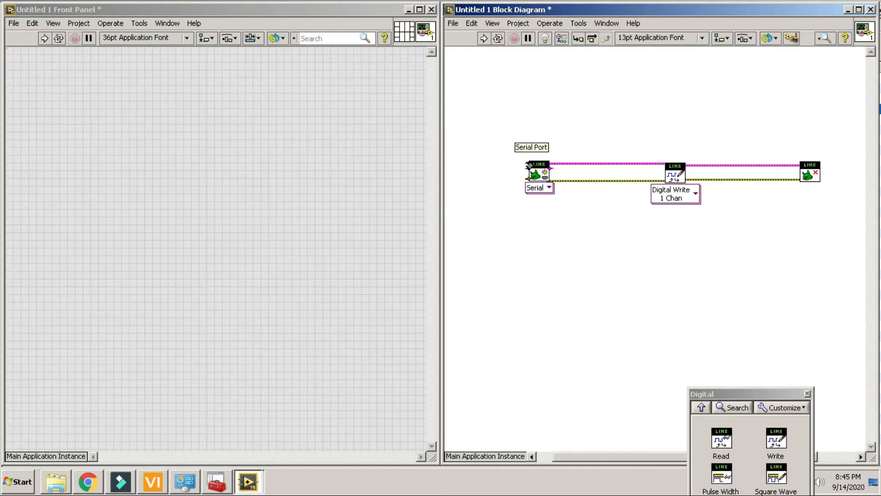
Step: Create a constant for the Open function's Serial Port, set it to COM3, and shift it farther left of the function
{"action": "right_click", "coordinate": [528, 163]}
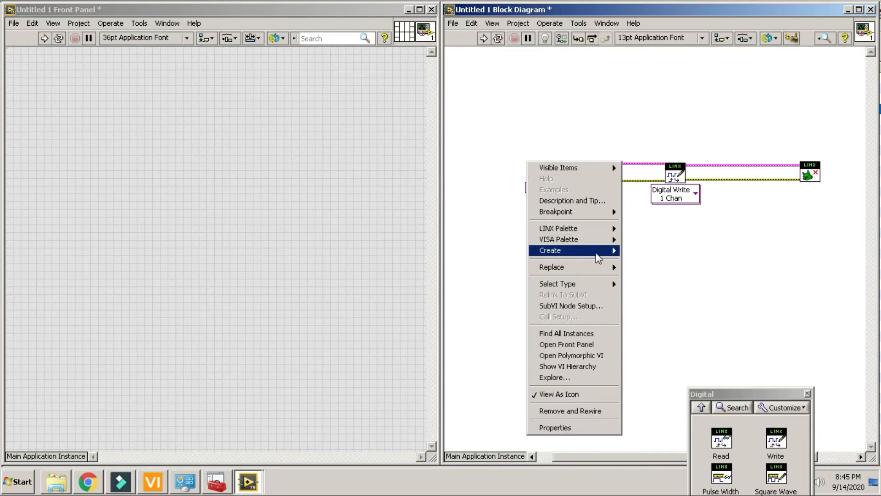
{"action": "mouse_move", "coordinate": [599, 251]}
{"action": "left_click", "coordinate": [631, 251]}
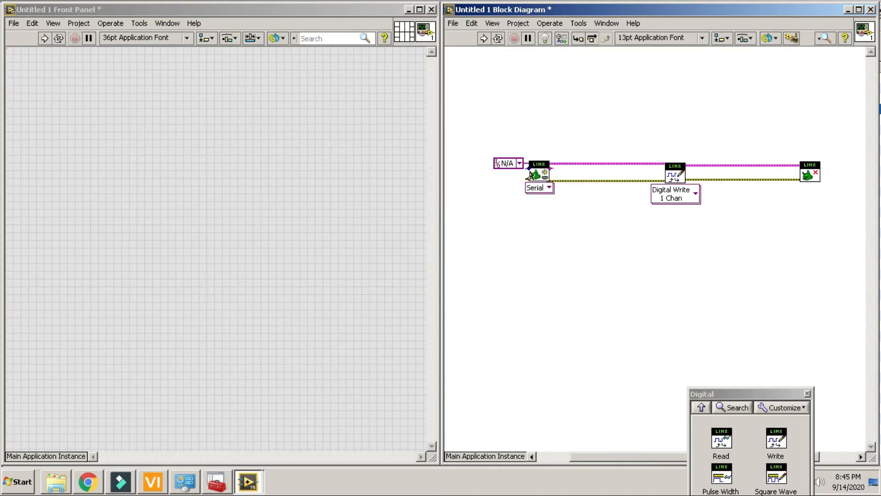
{"action": "left_click", "coordinate": [517, 164]}
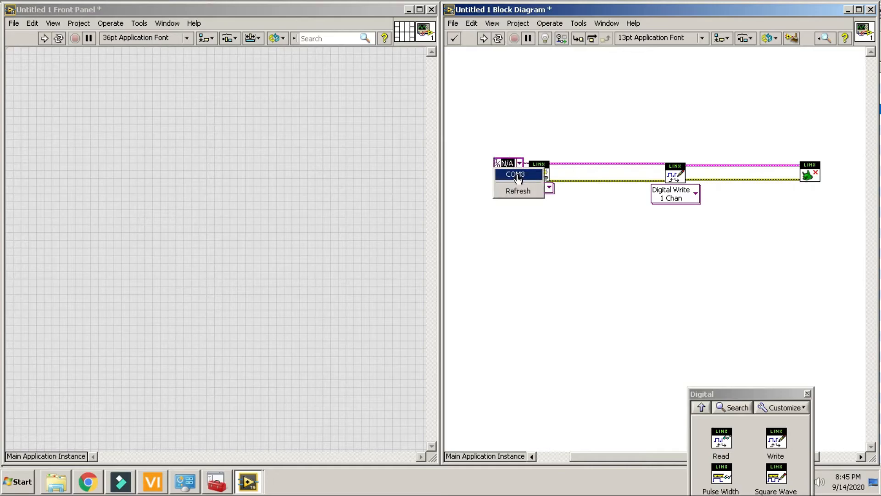
{"action": "left_click", "coordinate": [517, 174]}
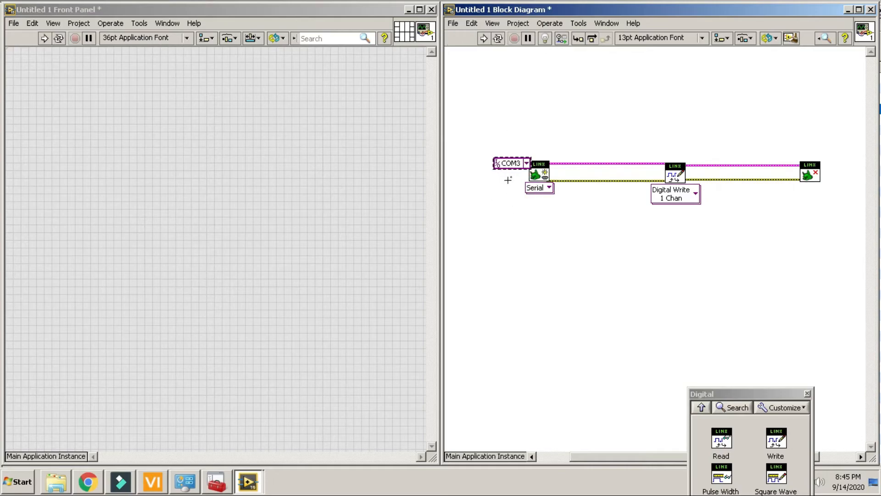
{"action": "left_click_drag", "start_coordinate": [506, 168], "coordinate": [481, 168]}
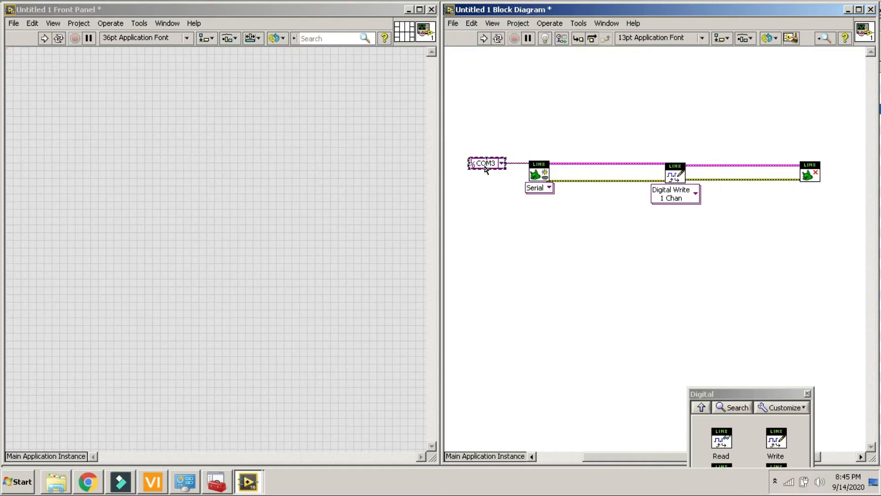
Step: Create a baud rate constant of 9600 on the LINX Open function
{"action": "right_click", "coordinate": [529, 174]}
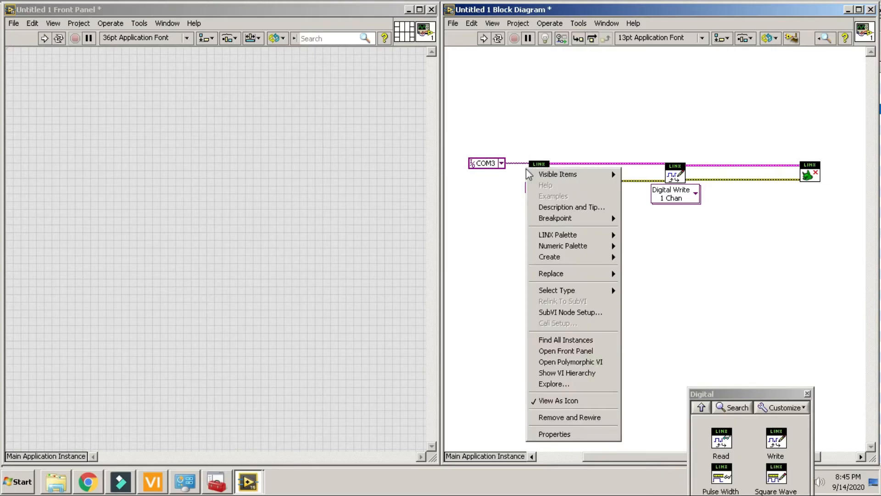
{"action": "mouse_move", "coordinate": [607, 259]}
{"action": "left_click", "coordinate": [636, 257]}
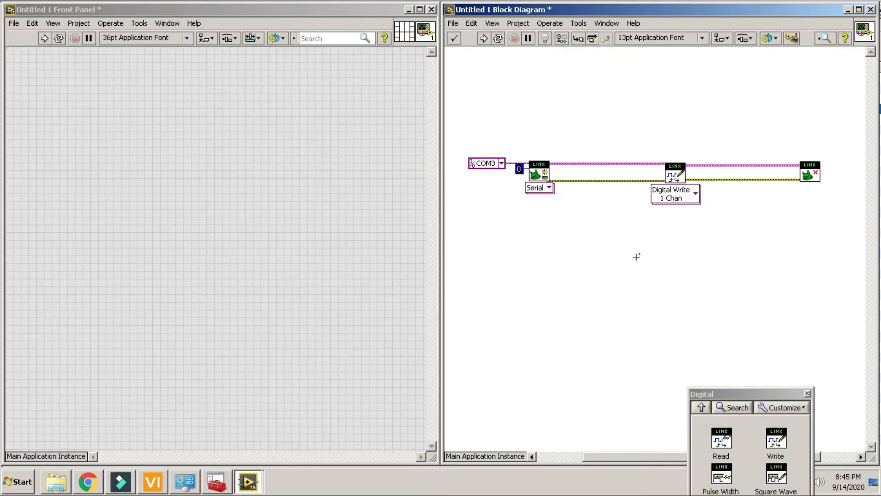
{"action": "type", "text": "9600"}
{"action": "left_click", "coordinate": [636, 257]}
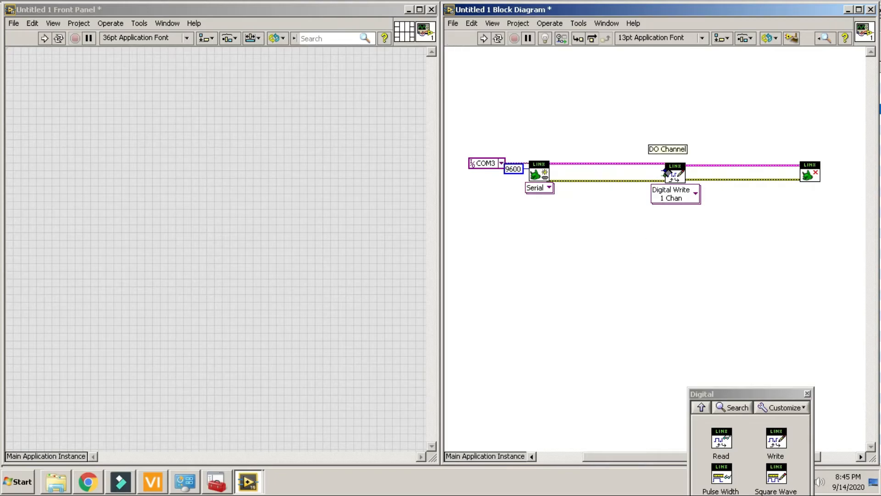
Step: Create a DO Channel constant of 13 on the Digital Write function
{"action": "right_click", "coordinate": [666, 173]}
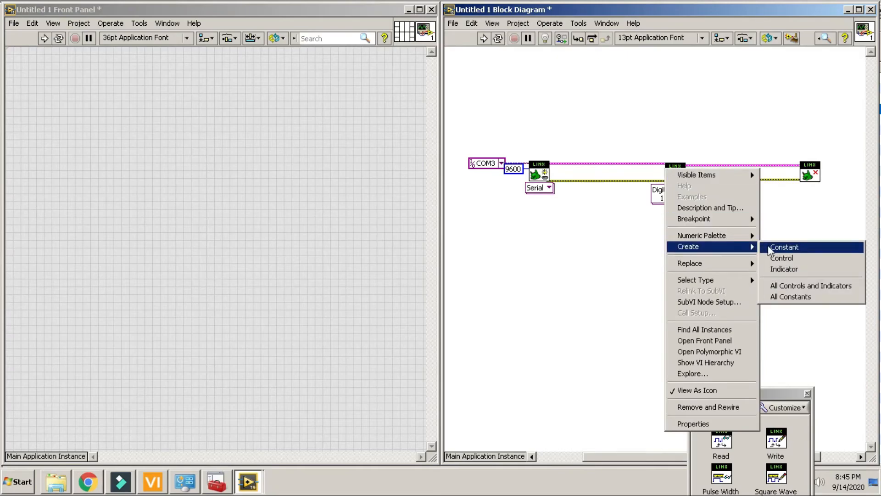
{"action": "left_click", "coordinate": [768, 246]}
{"action": "type", "text": "13"}
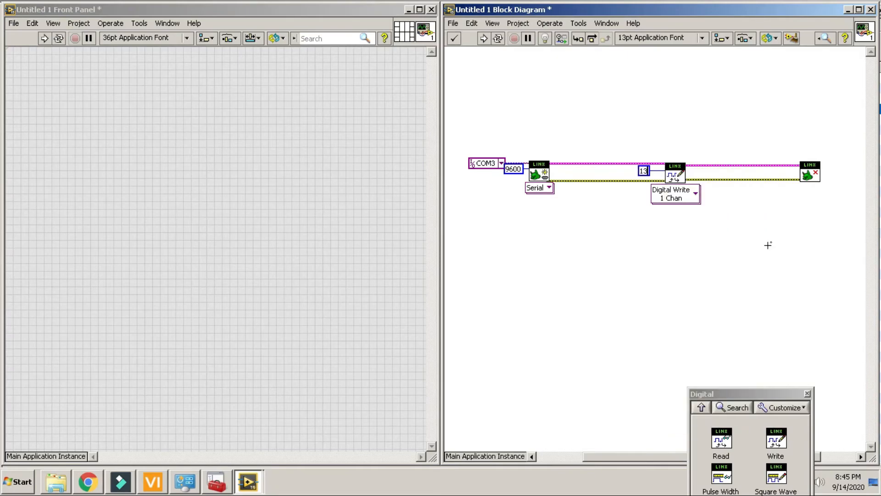
{"action": "left_click", "coordinate": [768, 246]}
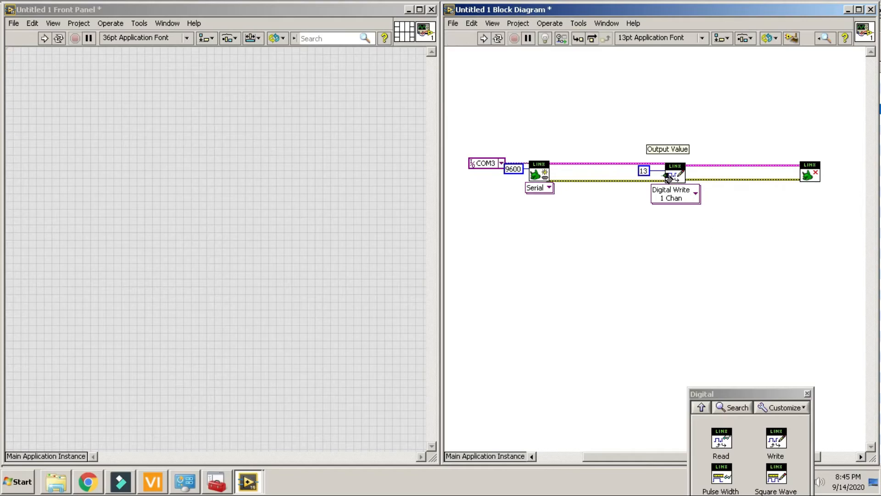
Step: Add a Push Button to the front panel, move its terminal below the wires, and wire it to Digital Write's Output Value
{"action": "right_click", "coordinate": [303, 211]}
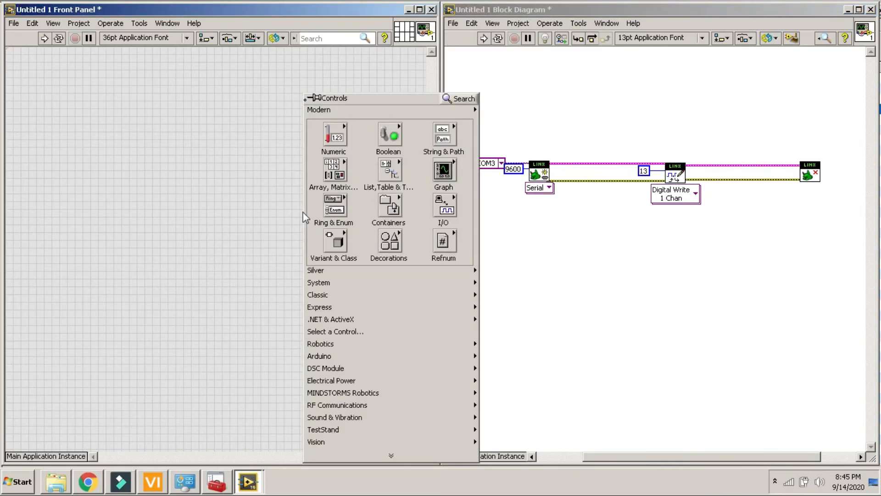
{"action": "mouse_move", "coordinate": [395, 128]}
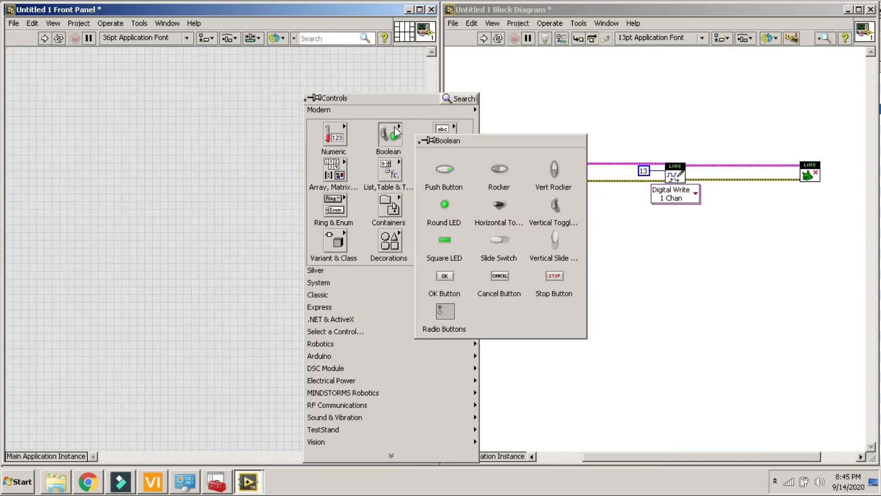
{"action": "left_click", "coordinate": [451, 176]}
{"action": "left_click", "coordinate": [141, 177]}
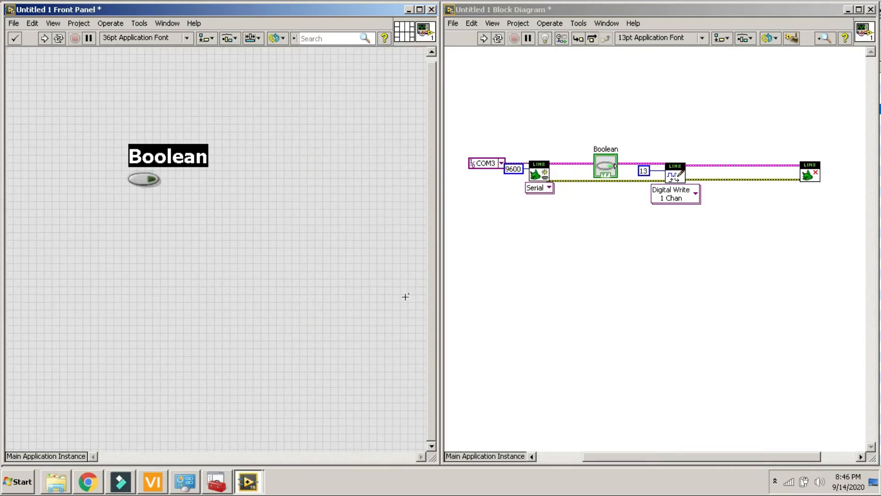
{"action": "left_click_drag", "start_coordinate": [610, 170], "coordinate": [628, 218]}
{"action": "left_click", "coordinate": [634, 213]}
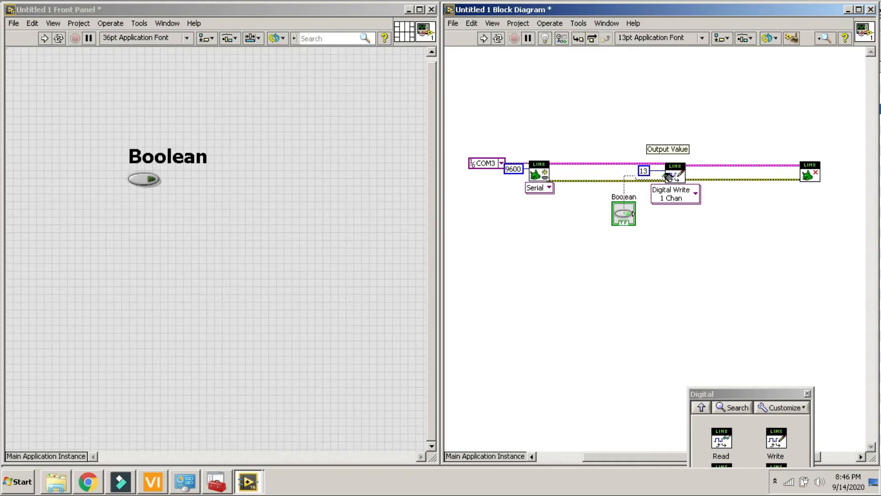
{"action": "left_click", "coordinate": [669, 177]}
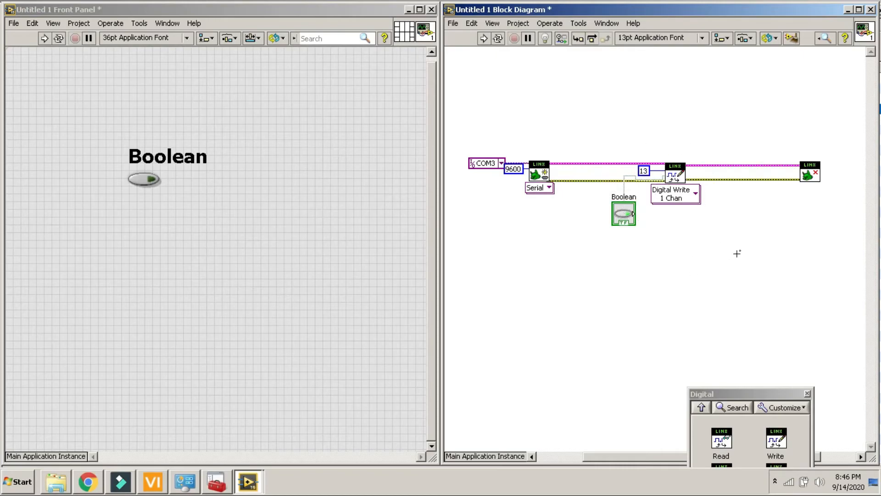
Step: Place a Simple Error Handler after LINX Close, connected to its error output, and dismiss the Digital functions palette
{"action": "right_click", "coordinate": [703, 264]}
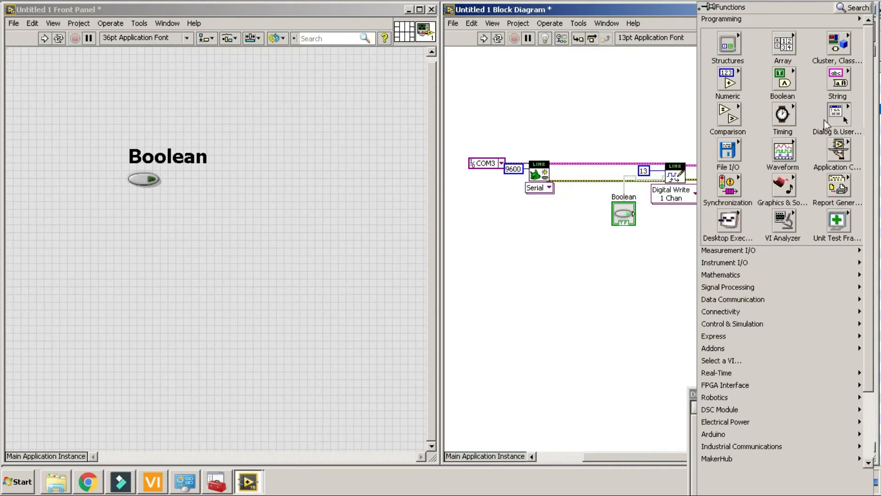
{"action": "mouse_move", "coordinate": [825, 119]}
{"action": "left_click", "coordinate": [618, 188]}
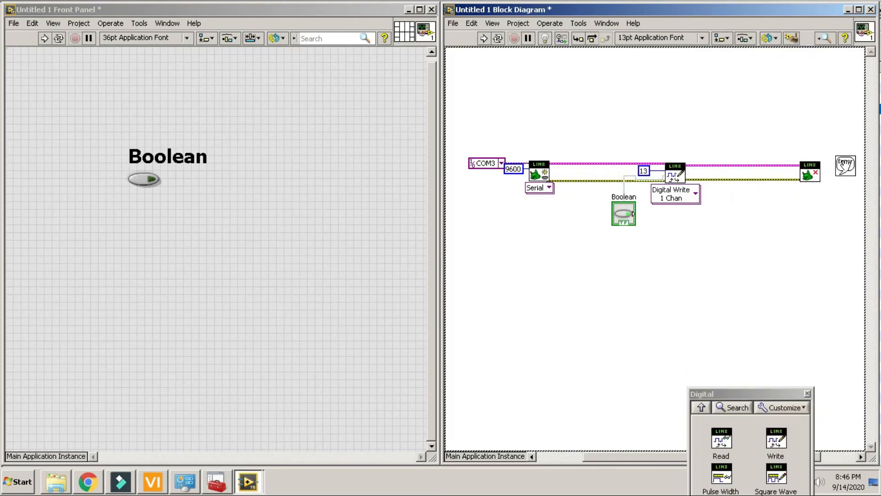
{"action": "left_click", "coordinate": [844, 171]}
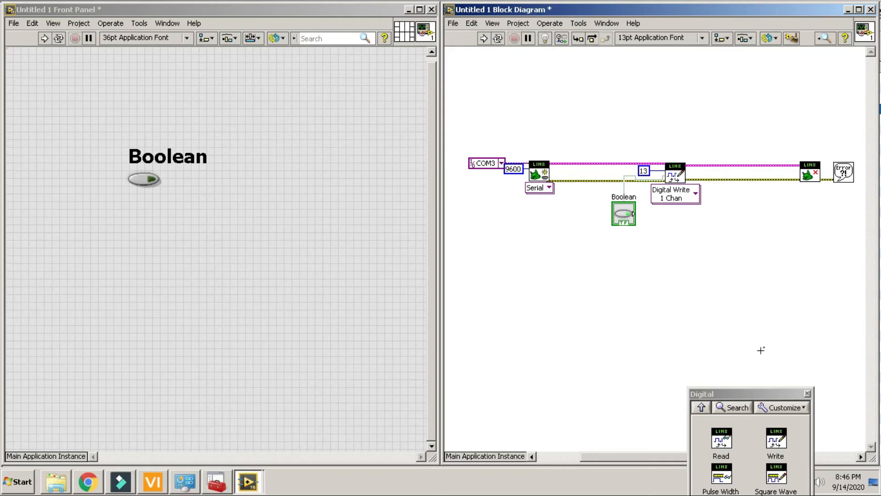
{"action": "left_click", "coordinate": [807, 393]}
Step: Enclose the Digital Write function, its channel constant and the Boolean terminal in a While Loop, leaving LINX Open and Close outside
{"action": "right_click", "coordinate": [601, 290]}
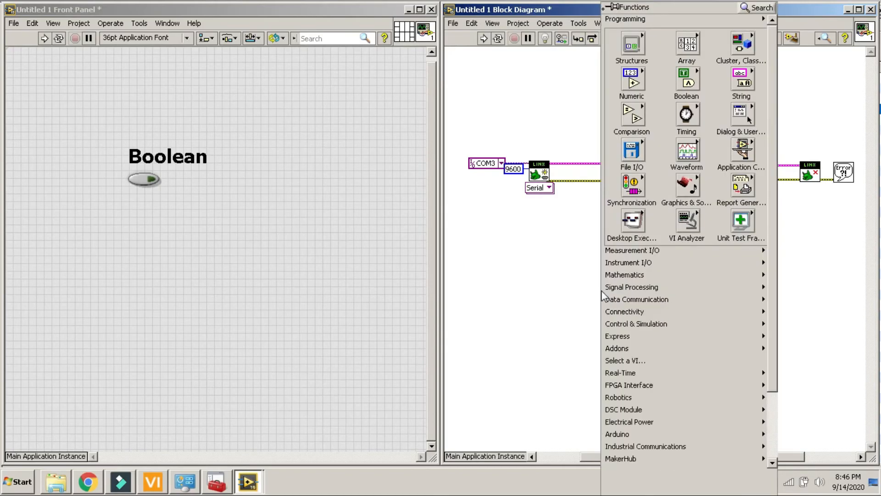
{"action": "mouse_move", "coordinate": [631, 48]}
{"action": "left_click", "coordinate": [741, 89]}
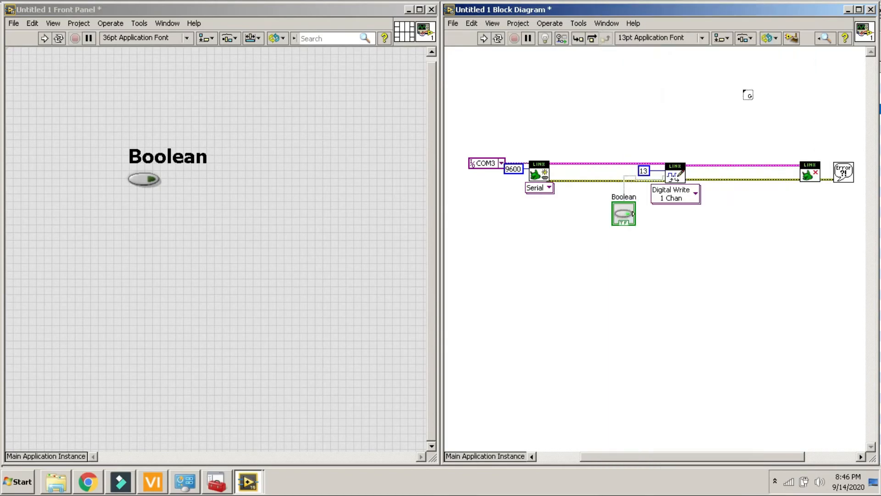
{"action": "left_click_drag", "start_coordinate": [586, 116], "coordinate": [752, 306]}
Step: Create a stop control on the While Loop's conditional terminal, keeping its default label
{"action": "right_click", "coordinate": [739, 298]}
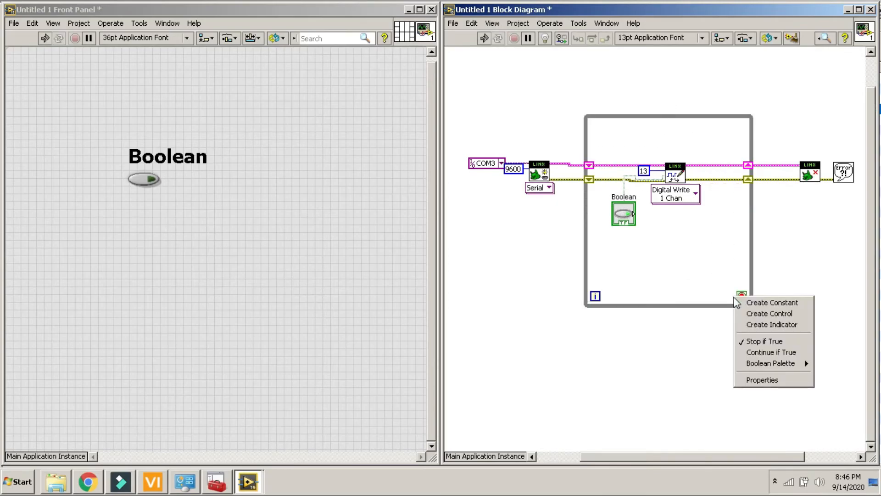
{"action": "left_click", "coordinate": [776, 313]}
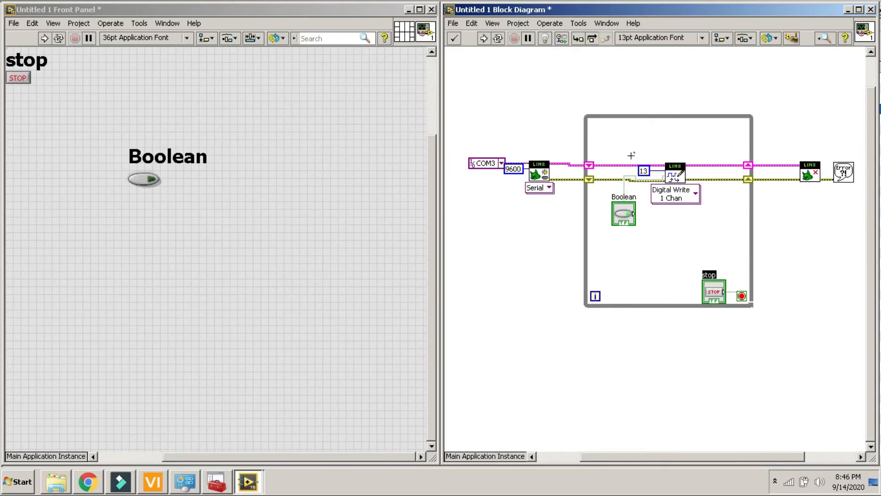
{"action": "left_click", "coordinate": [517, 292]}
Step: Run the VI and switch the Boolean push button on and off twice to test the output on pin 13
{"action": "left_click", "coordinate": [482, 38]}
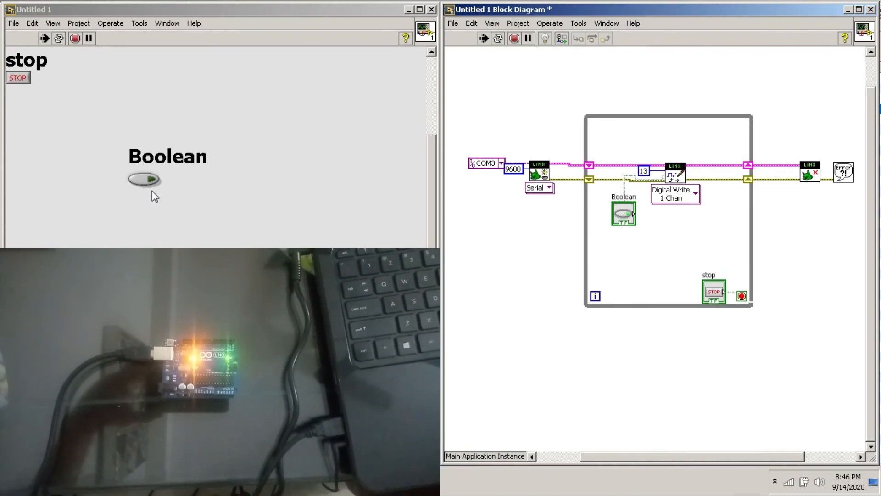
{"action": "left_click", "coordinate": [145, 180]}
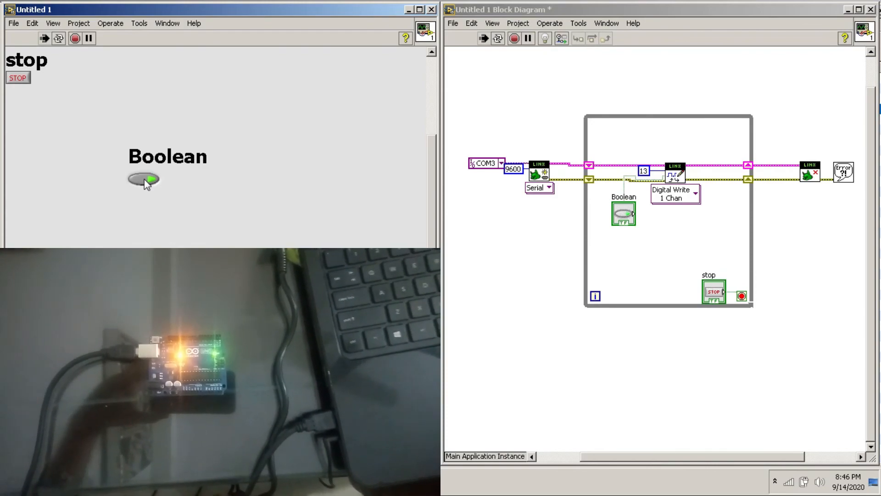
{"action": "left_click", "coordinate": [144, 179]}
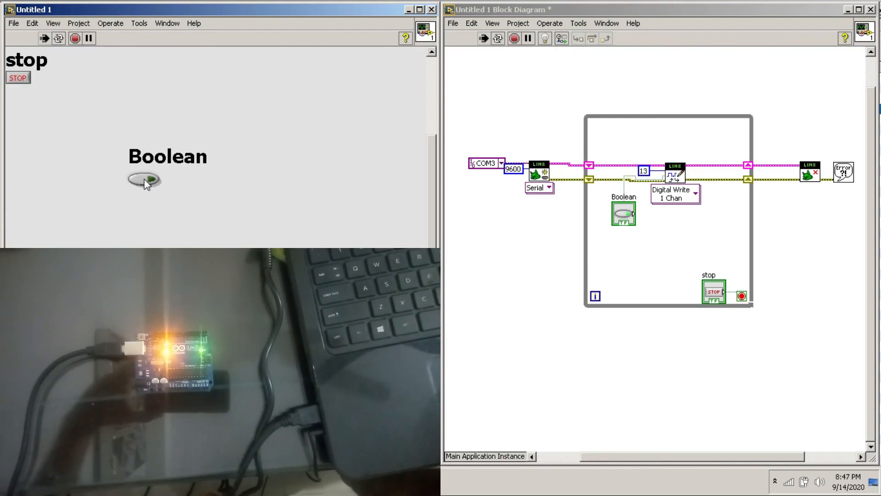
{"action": "left_click", "coordinate": [144, 179]}
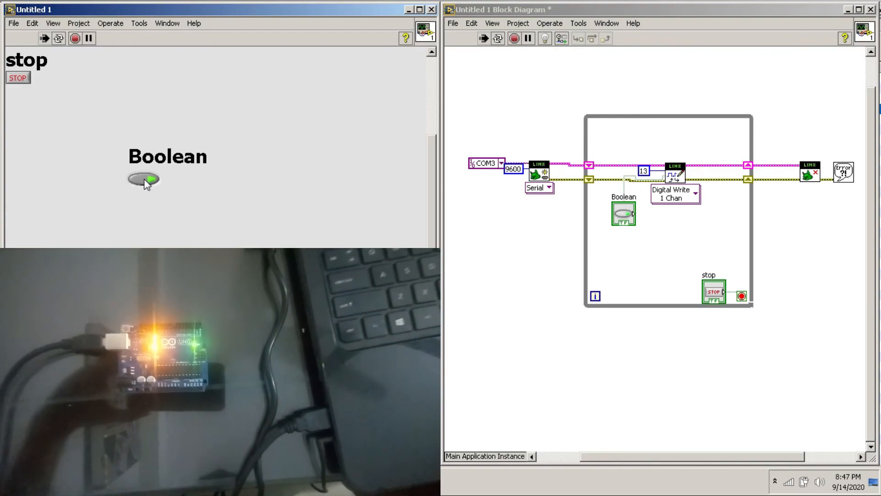
{"action": "left_click", "coordinate": [144, 179]}
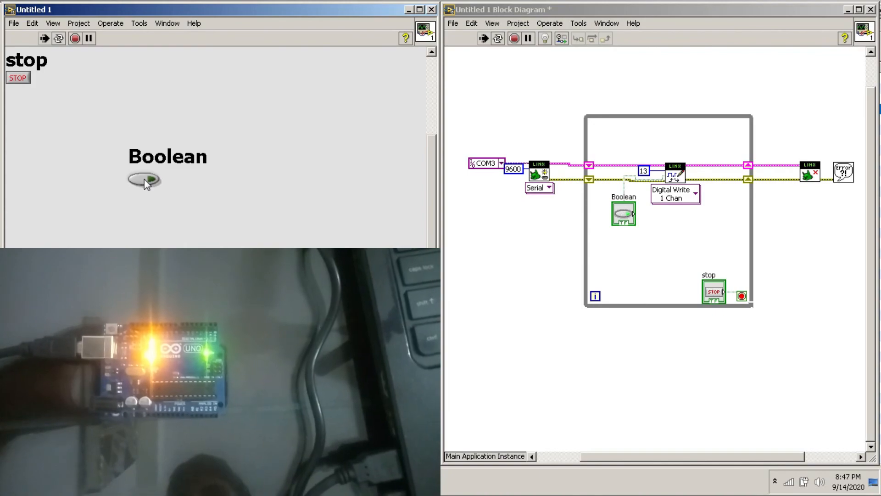